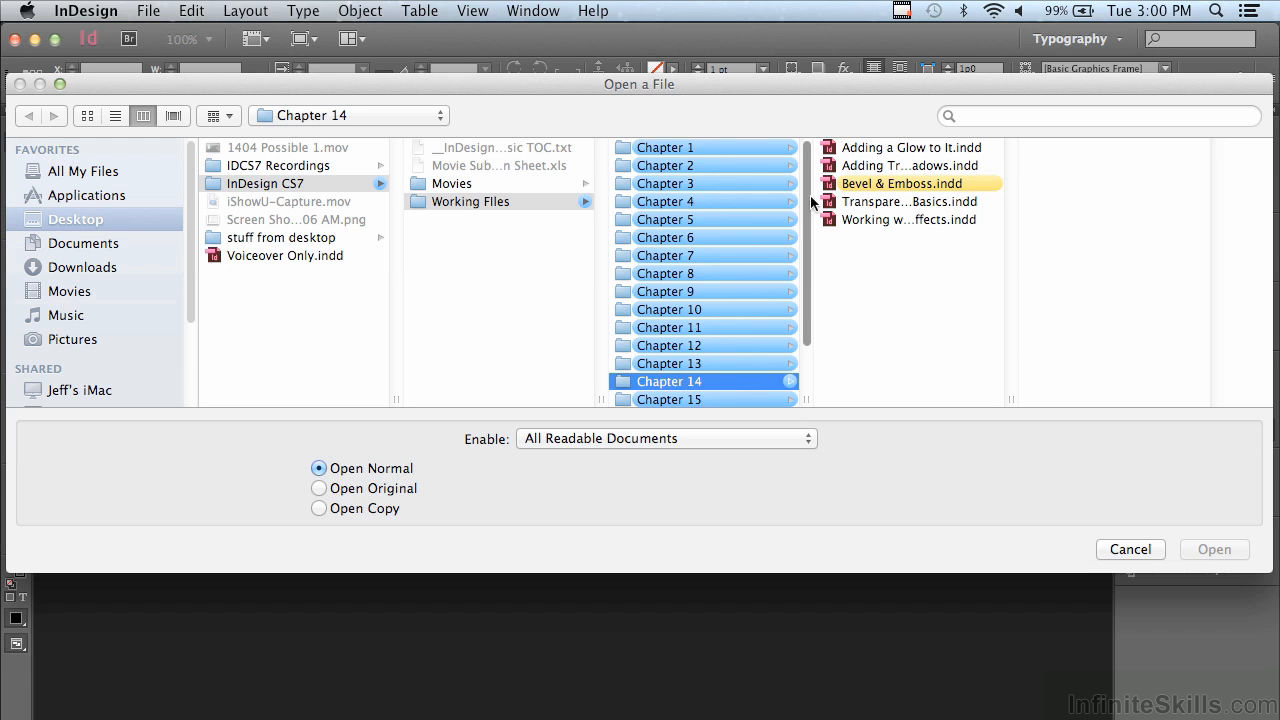
- Open the Bevel & Emboss.indd document from the Chapter 14 folder
left_click(873, 187)
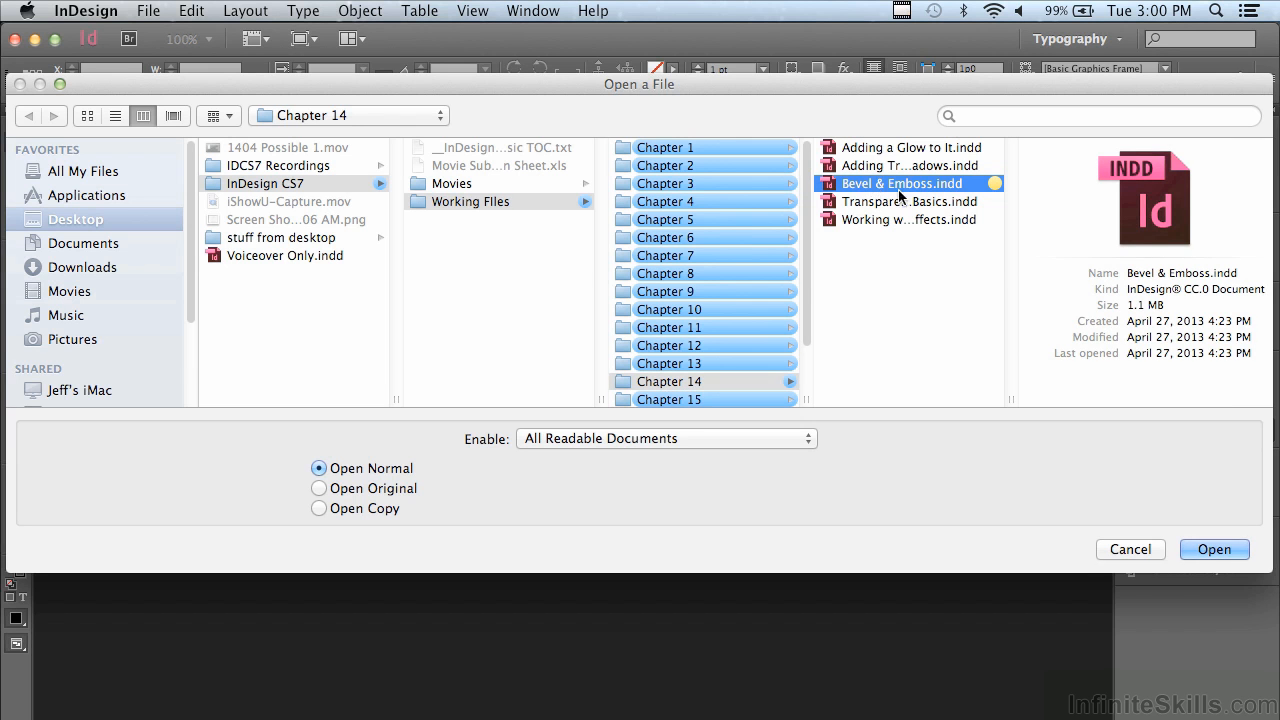
left_click(1205, 550)
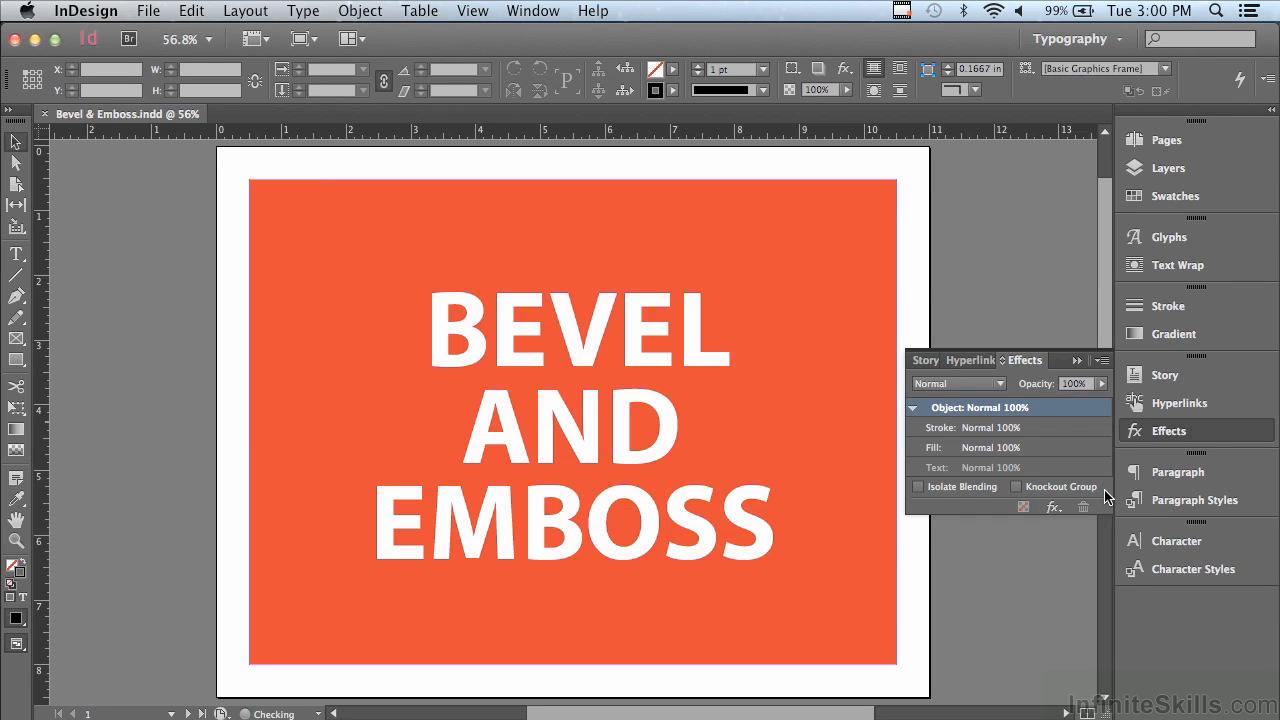
- Apply a Bevel and Emboss effect with the Outer Bevel style to only the text of the orange frame
left_click_drag(823, 713, 881, 713)
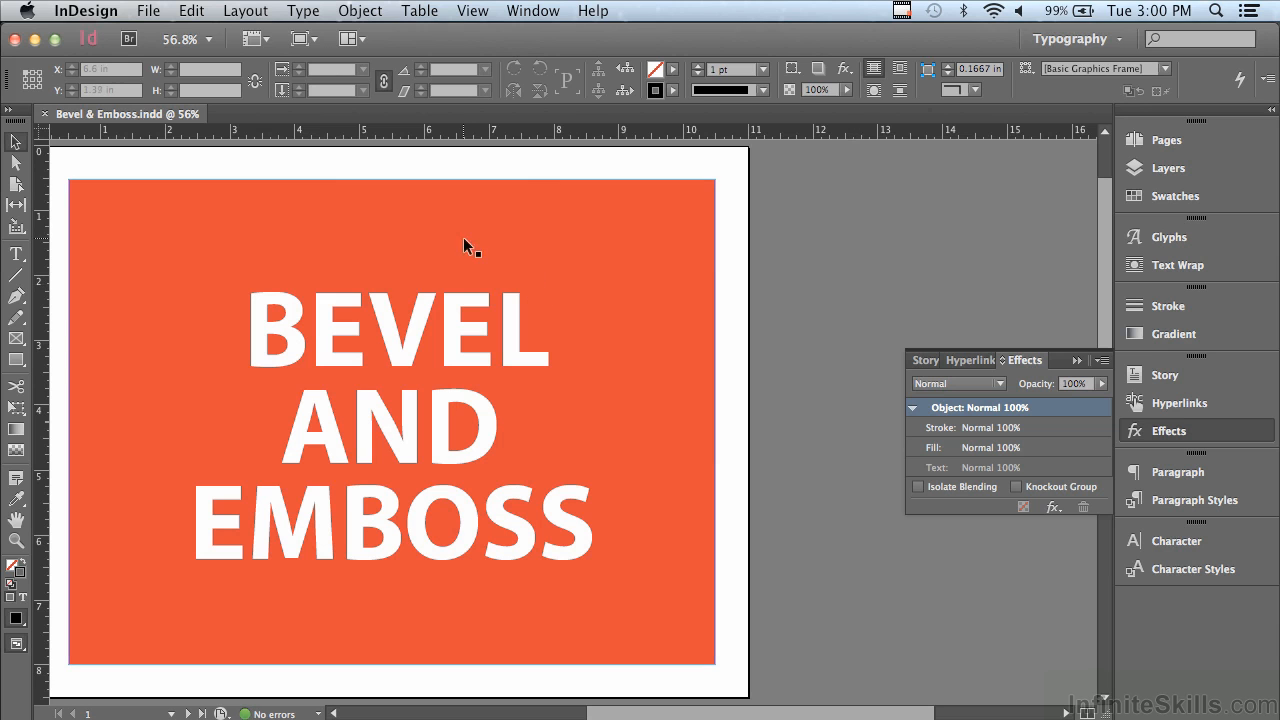
left_click(418, 218)
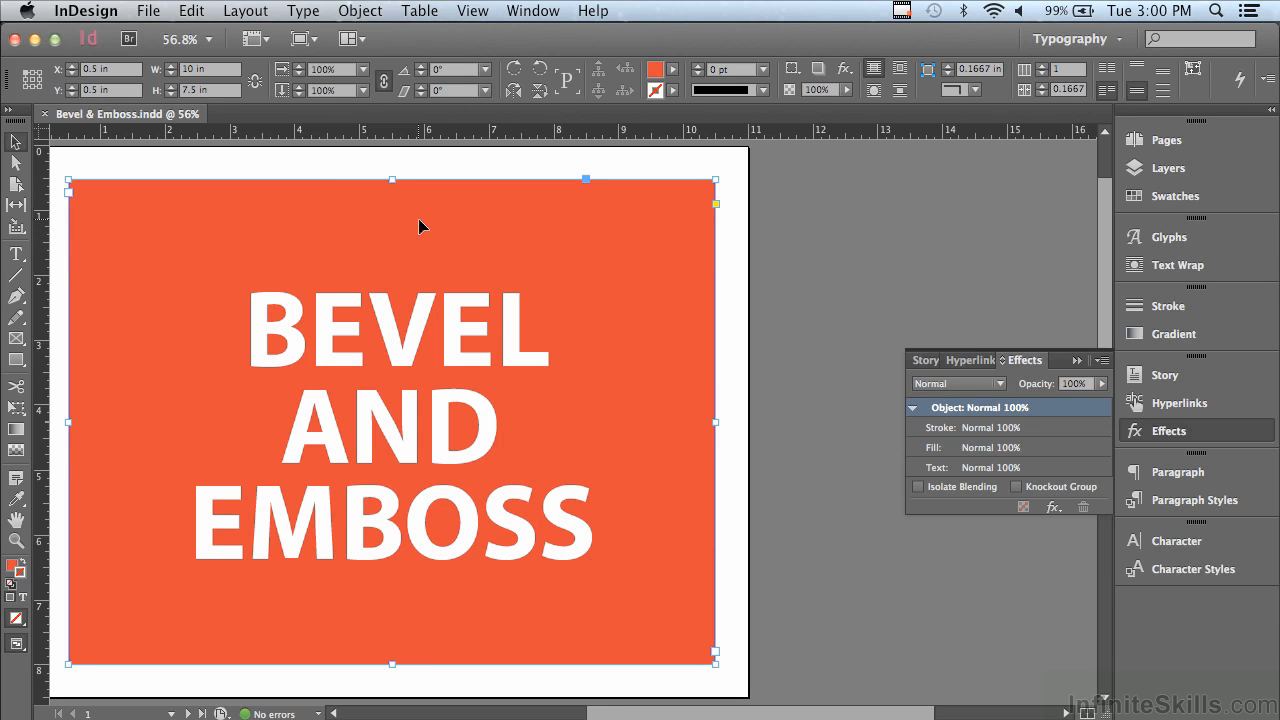
left_click(955, 472)
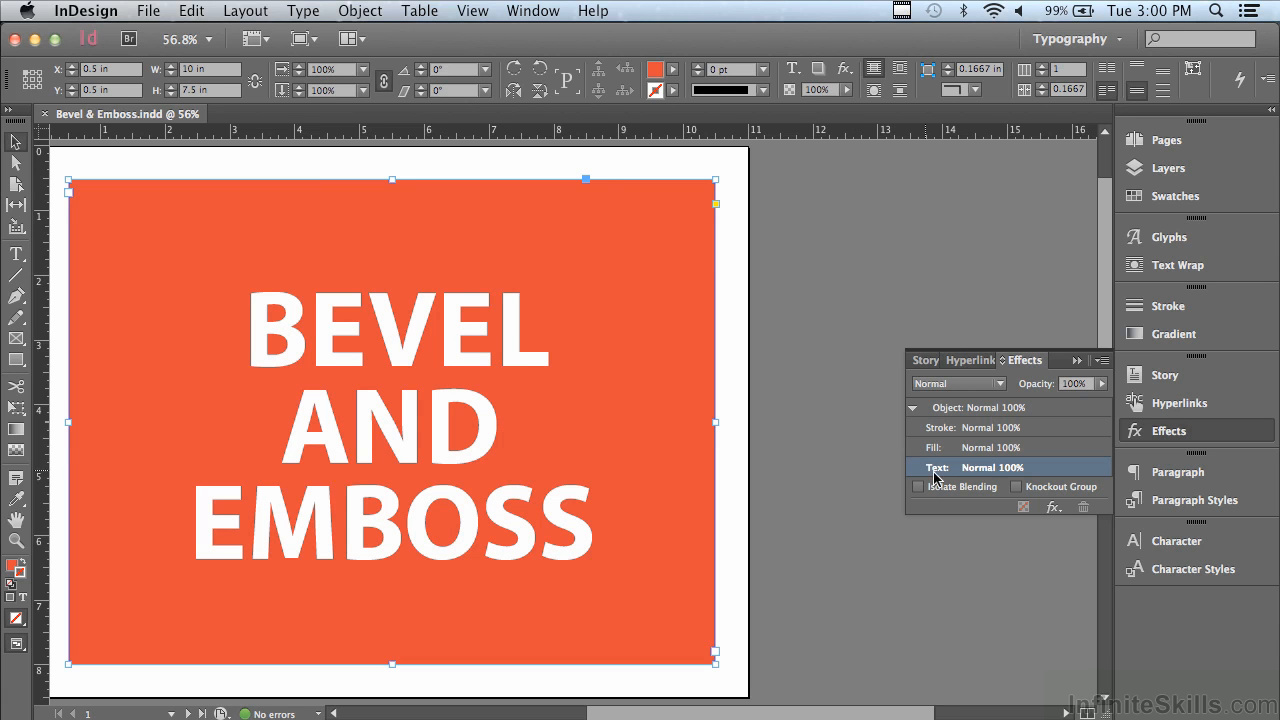
left_click(1056, 508)
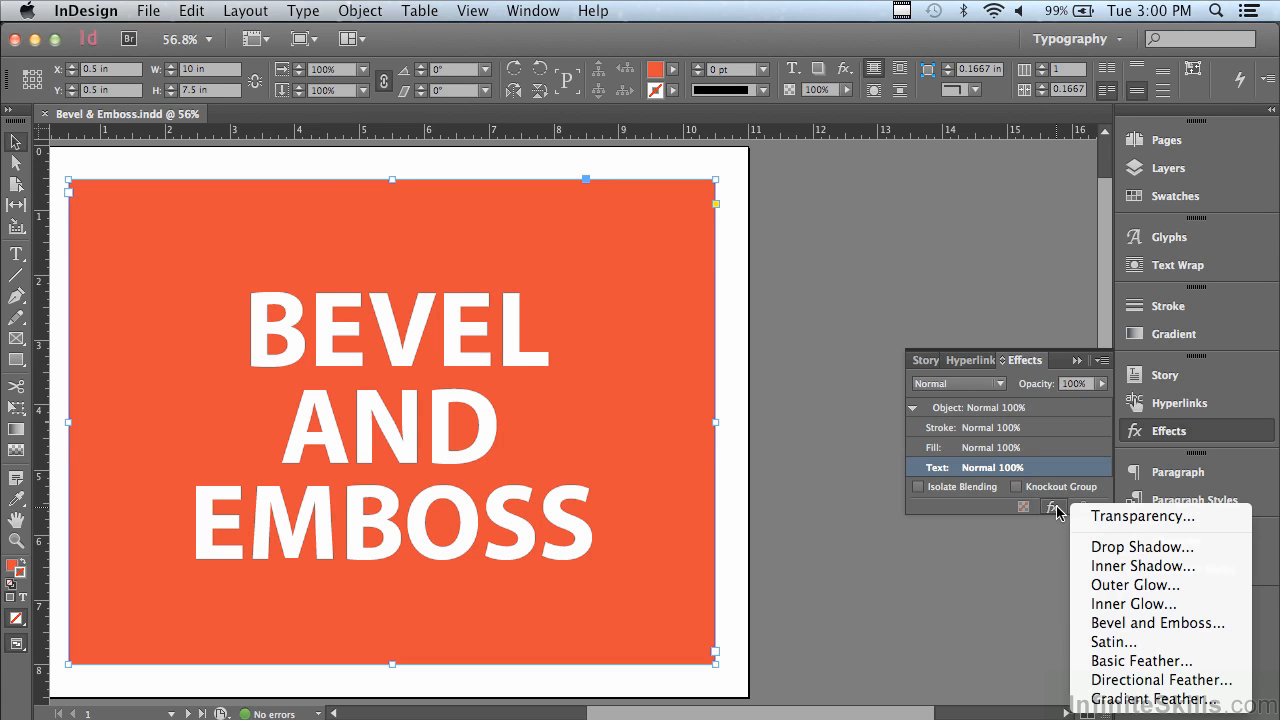
left_click(1108, 624)
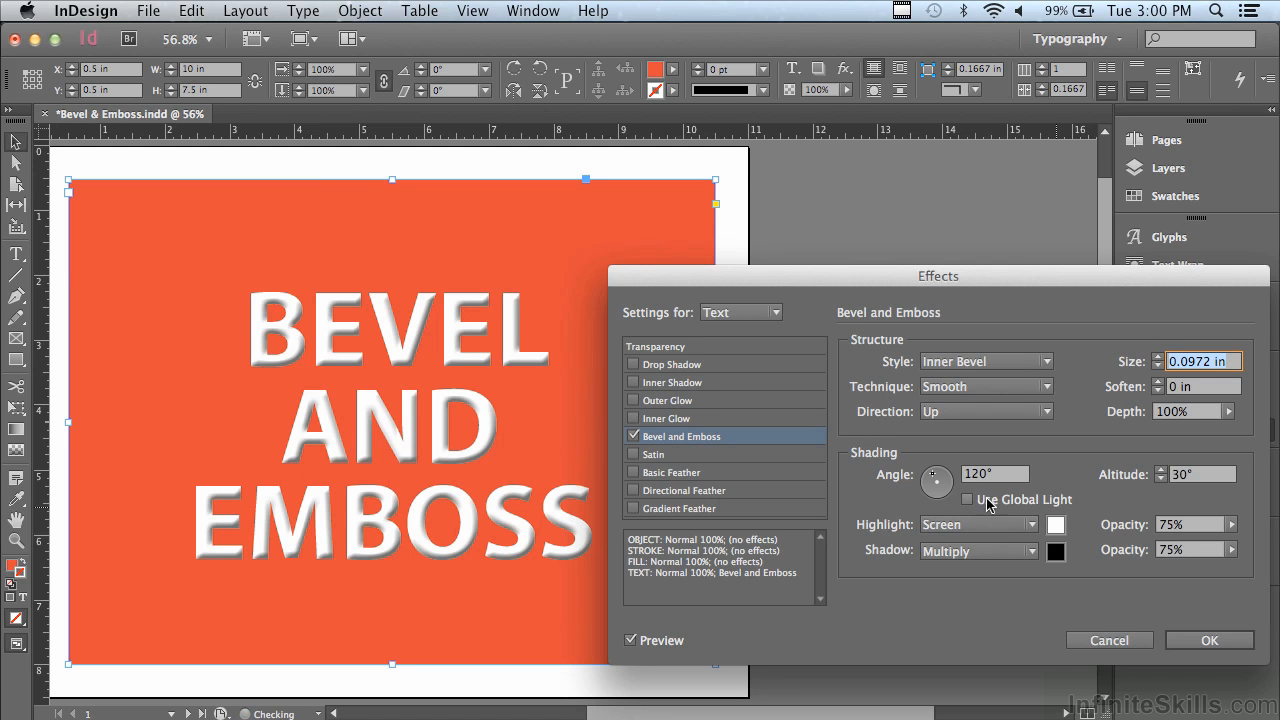
left_click_drag(671, 291, 688, 289)
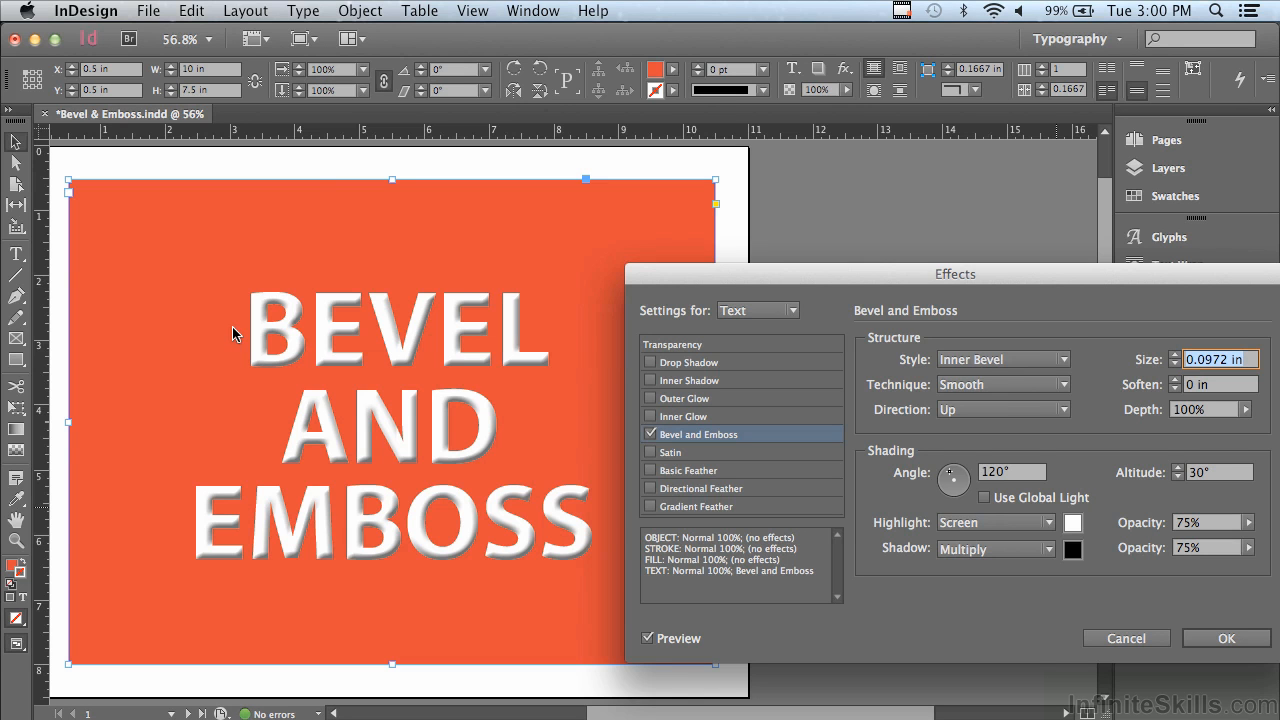
left_click(968, 358)
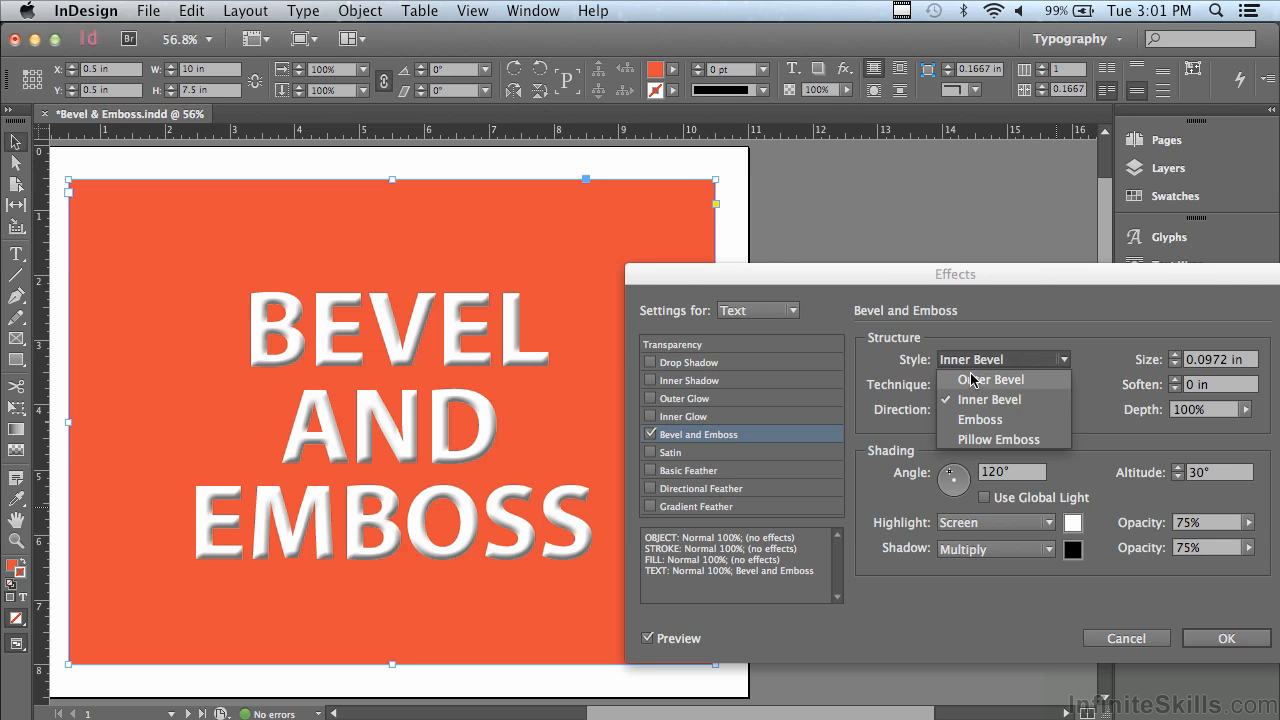
left_click(972, 380)
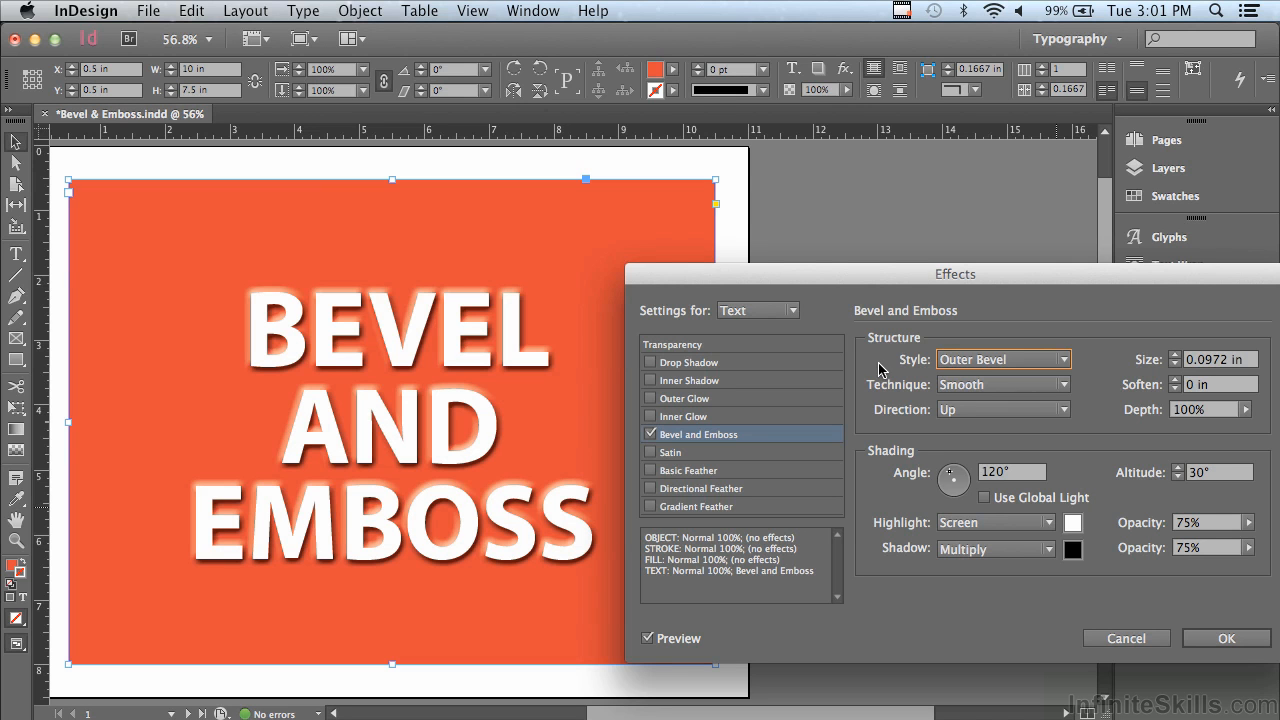
- Try the Chisel Hard and Chisel Soft techniques on the text bevel and return the technique to Smooth
left_click(966, 386)
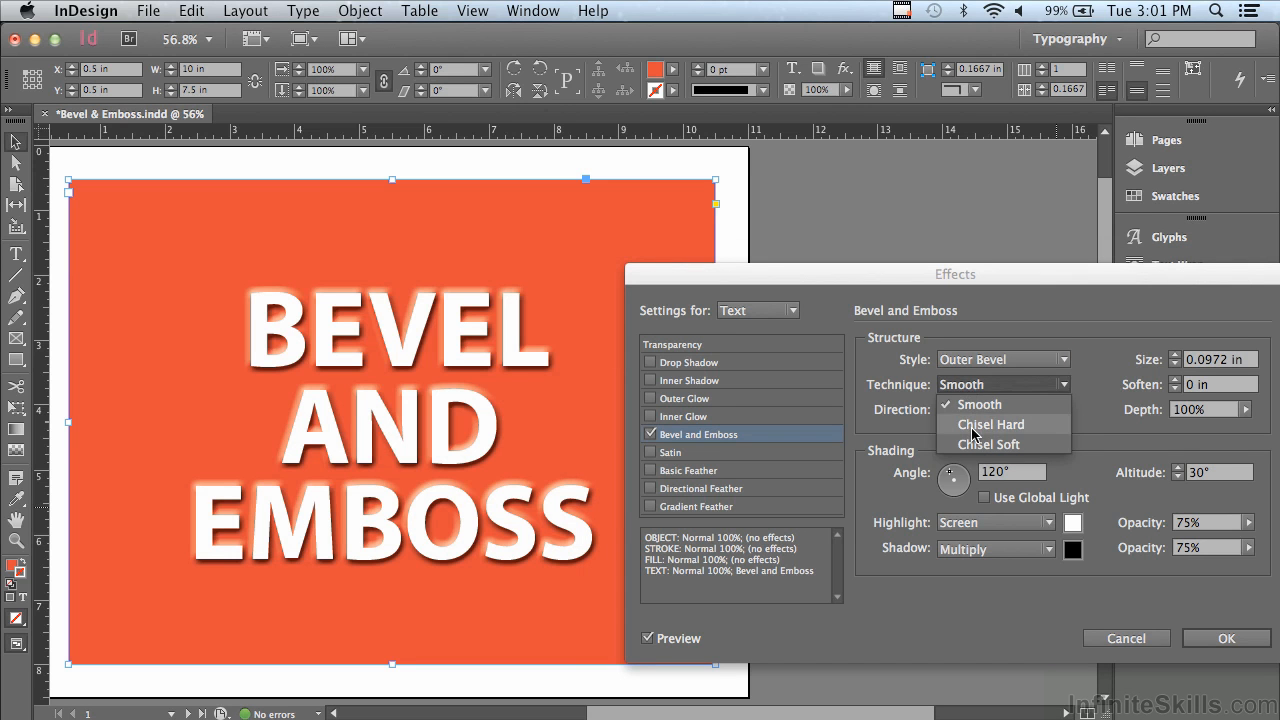
left_click(988, 424)
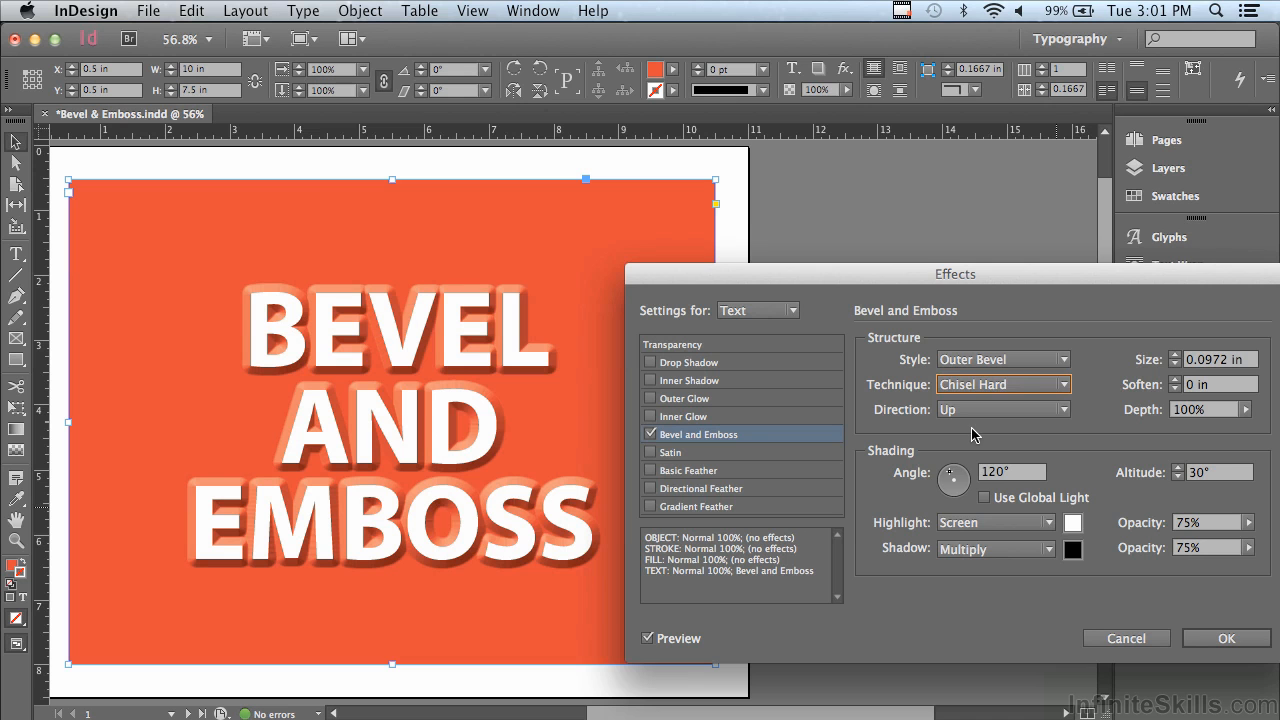
left_click(968, 386)
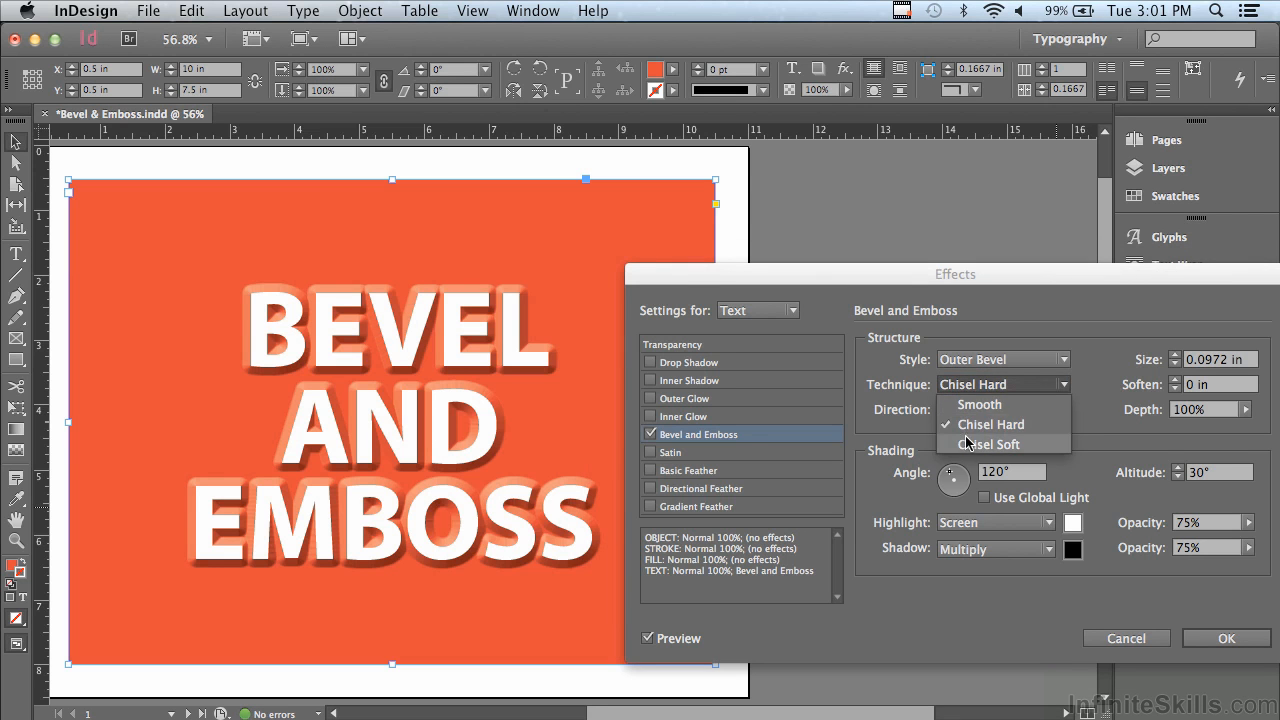
left_click(968, 445)
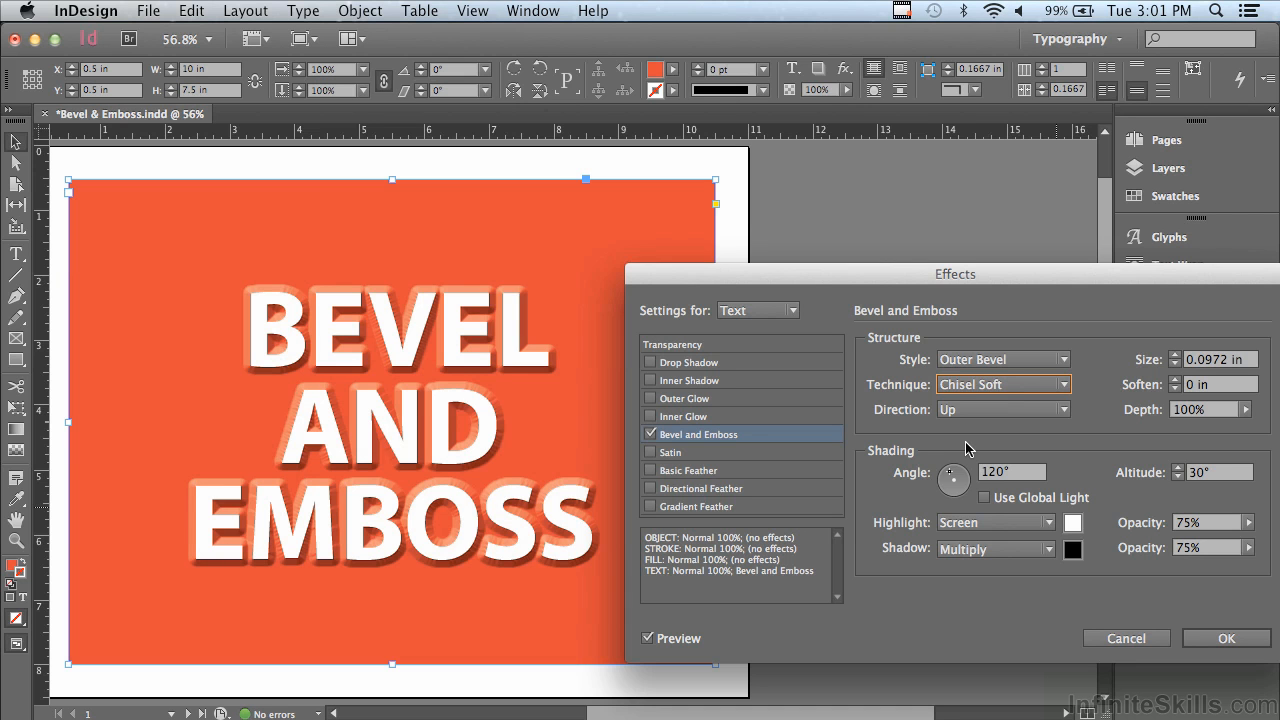
left_click(953, 388)
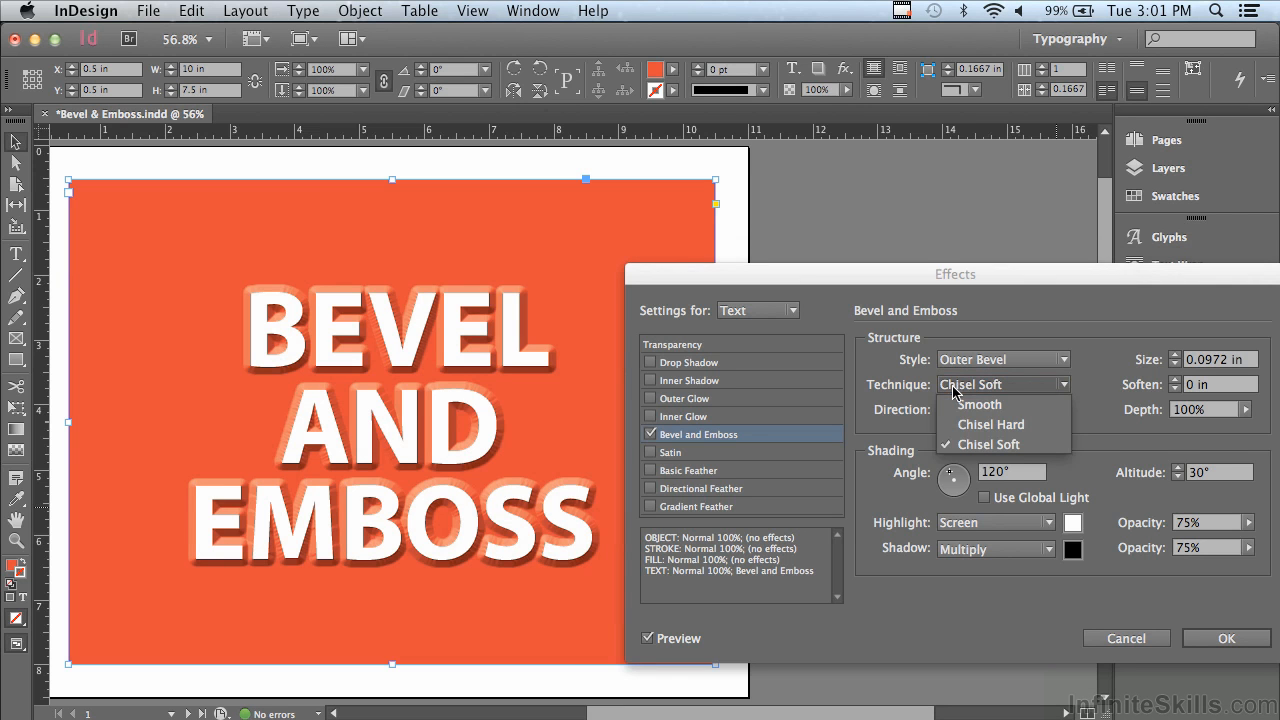
left_click(965, 404)
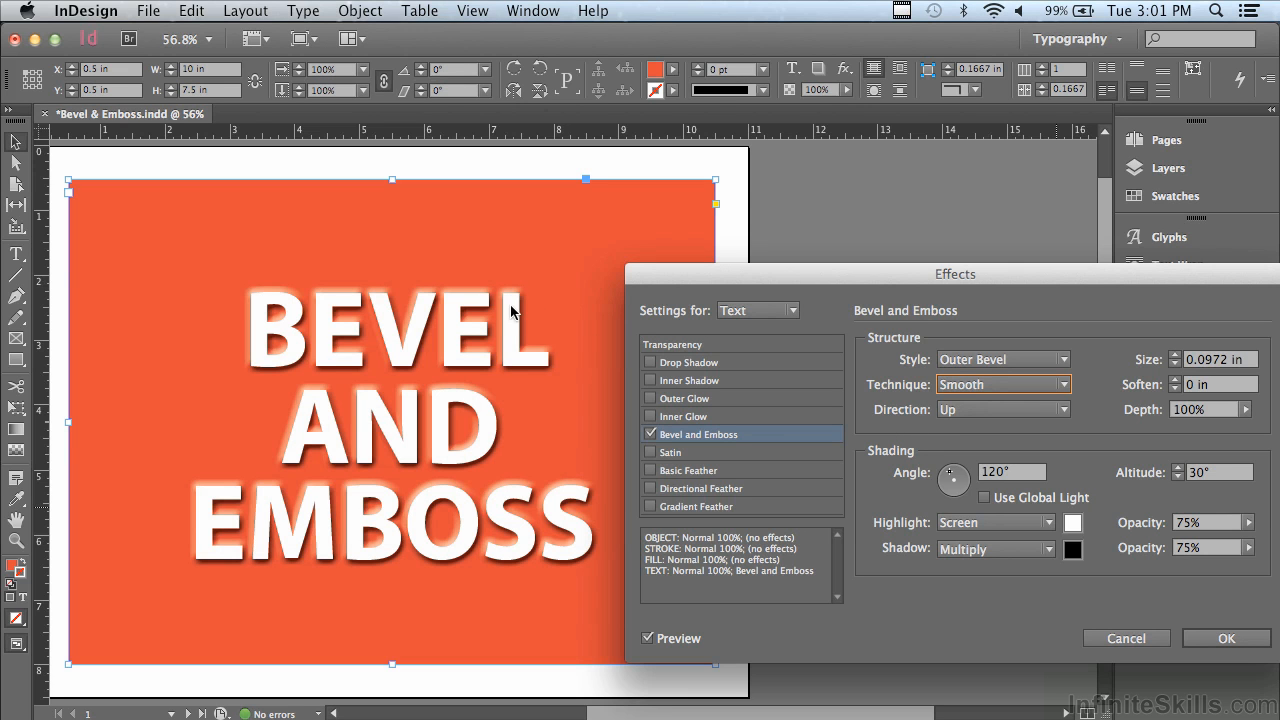
- Try the Down direction for the text bevel and switch it back to Up
left_click(973, 416)
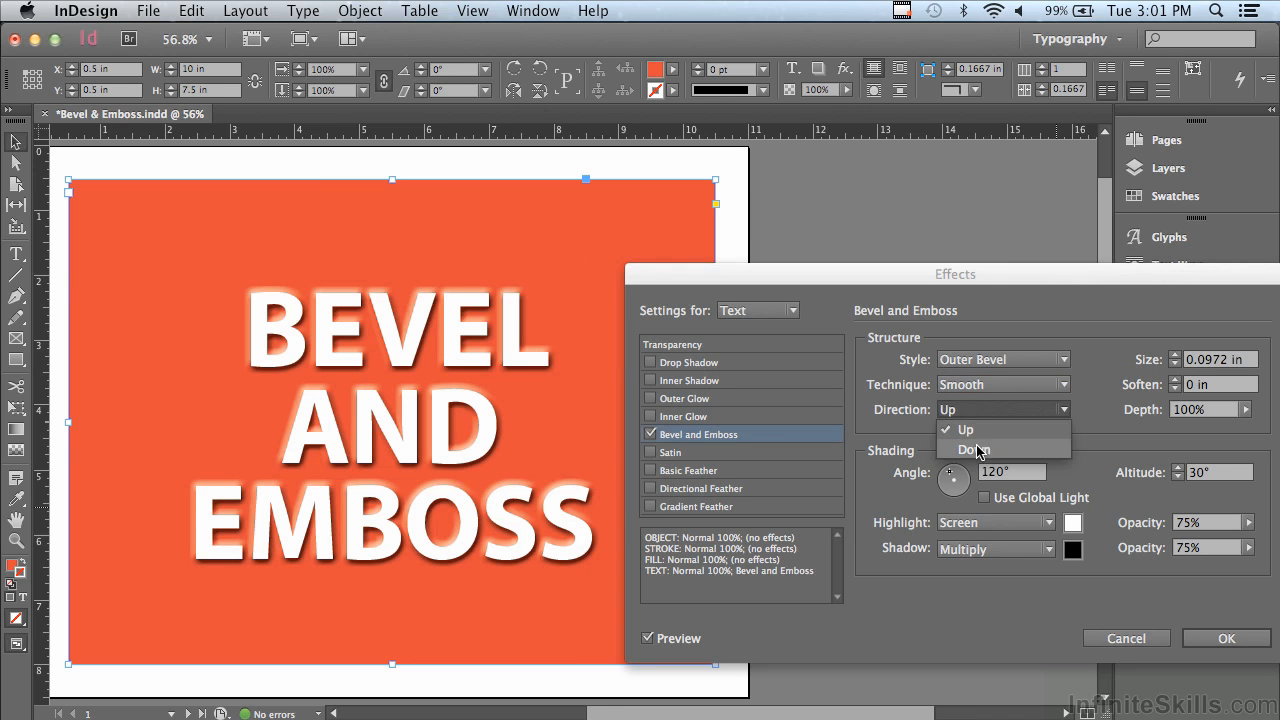
left_click(976, 449)
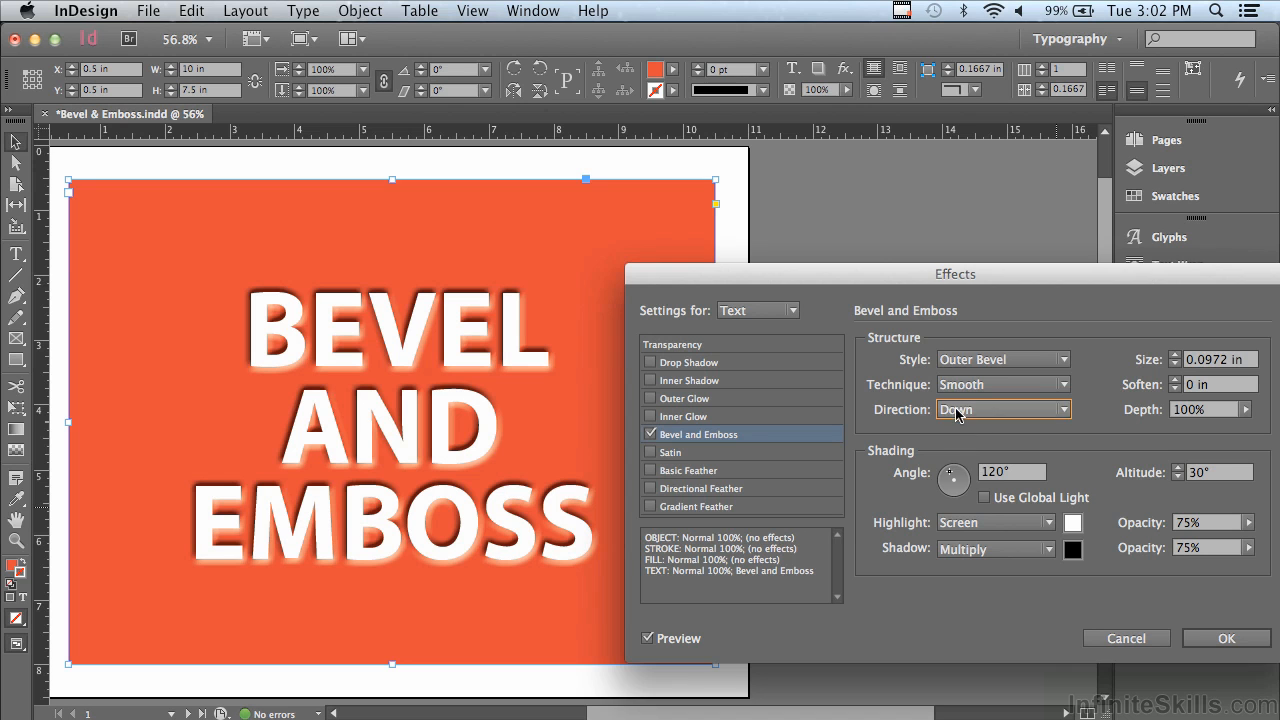
left_click(956, 411)
left_click(963, 429)
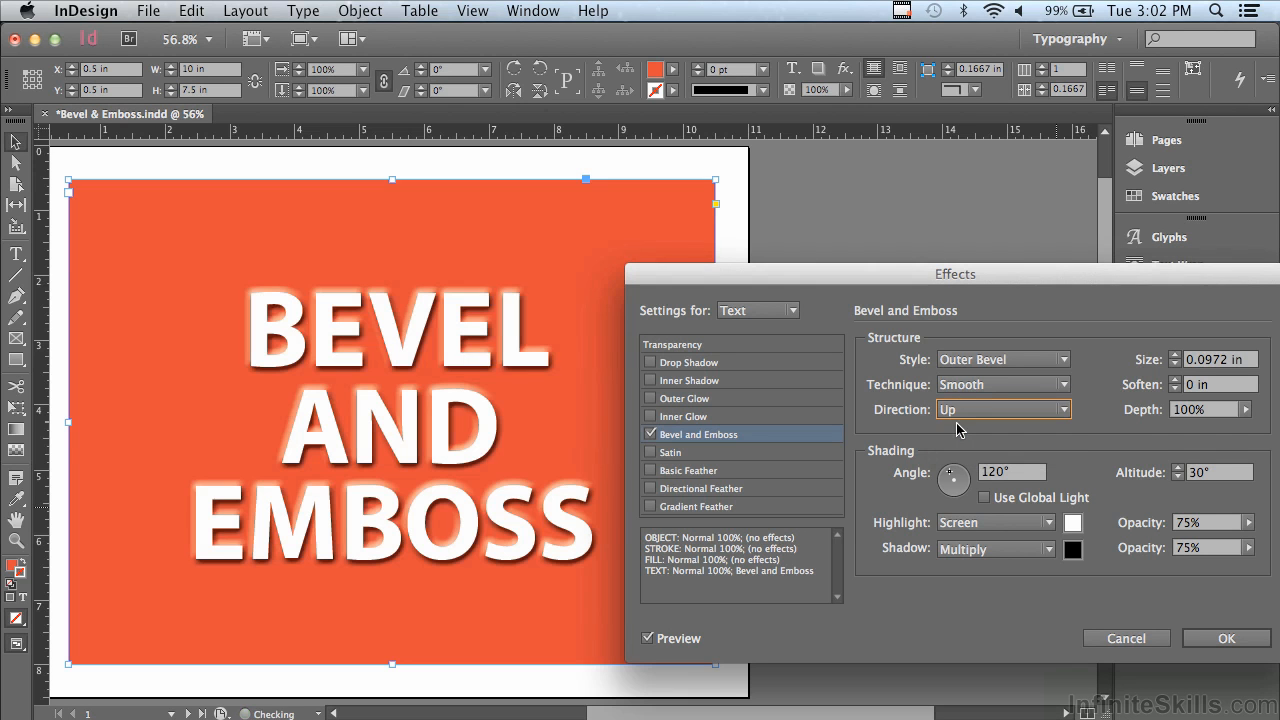
- Increase the size of the text bevel to 0.125 in
left_click(1175, 355)
left_click(1175, 355)
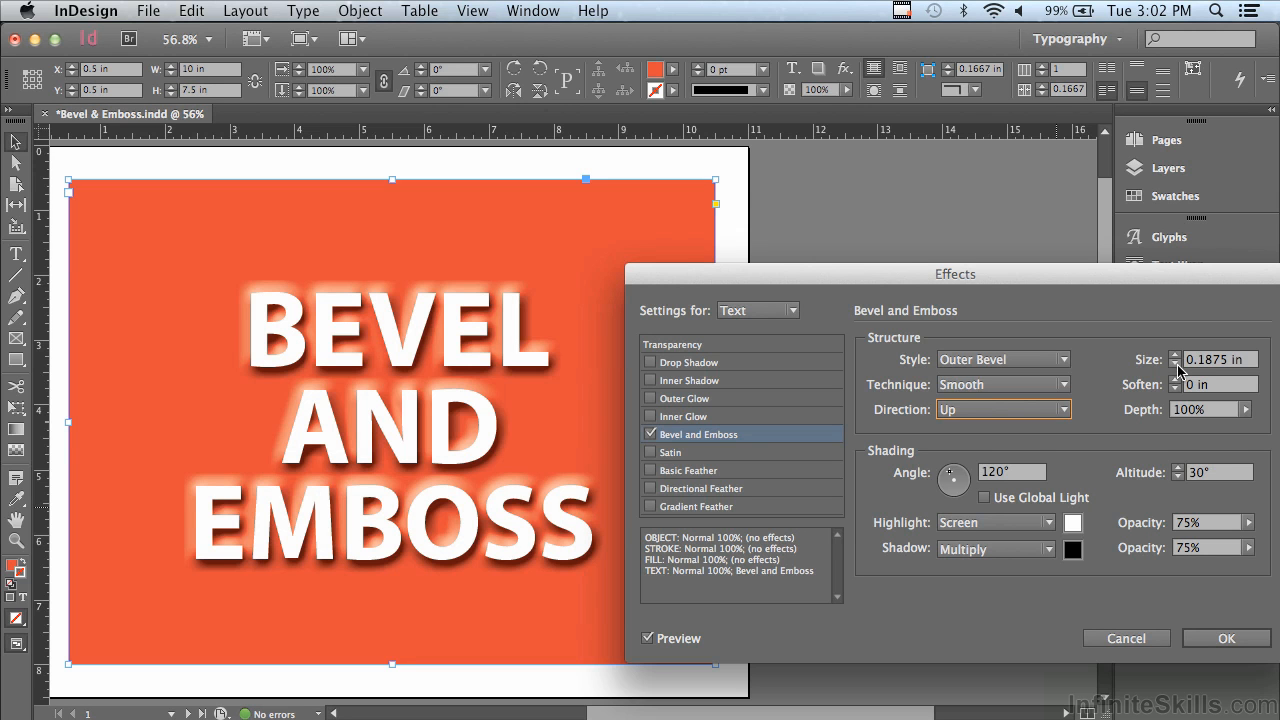
left_click(1175, 364)
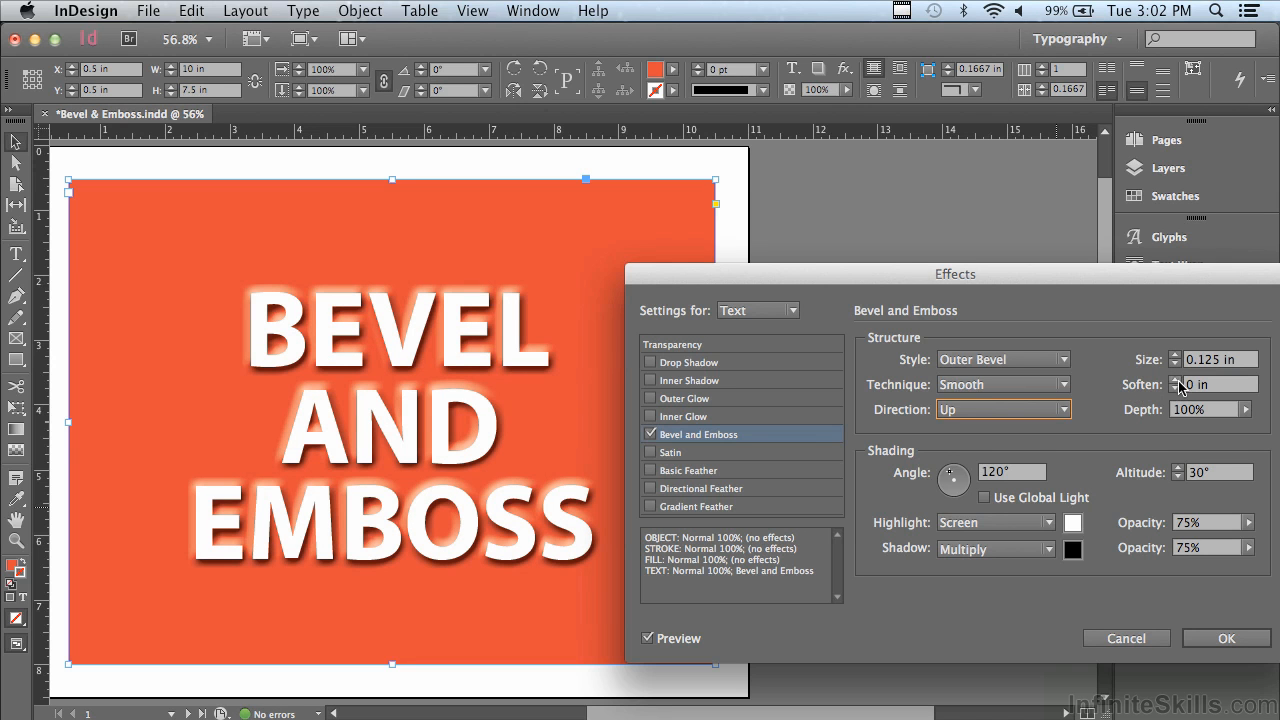
- Try softening the bevel by 0.0625 in, reset Soften to 0 in, and try the depth control, leaving it at 100%
left_click(1176, 380)
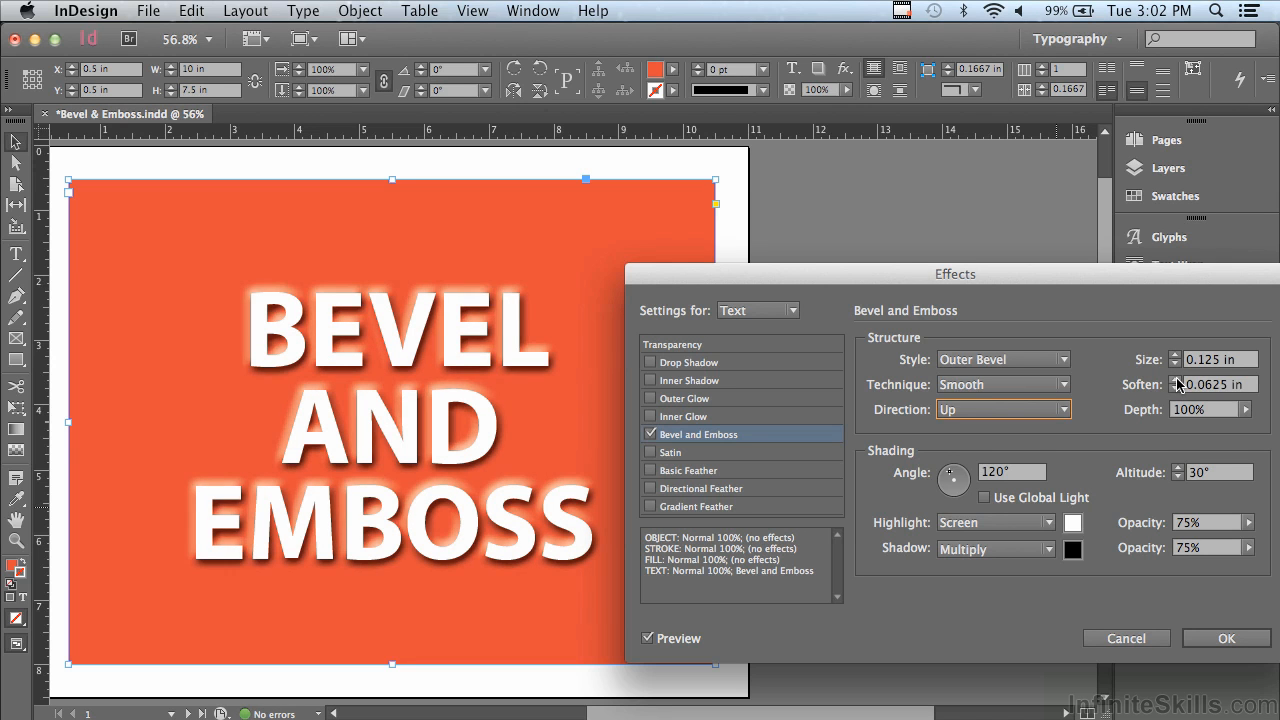
left_click(1177, 389)
left_click(1177, 389)
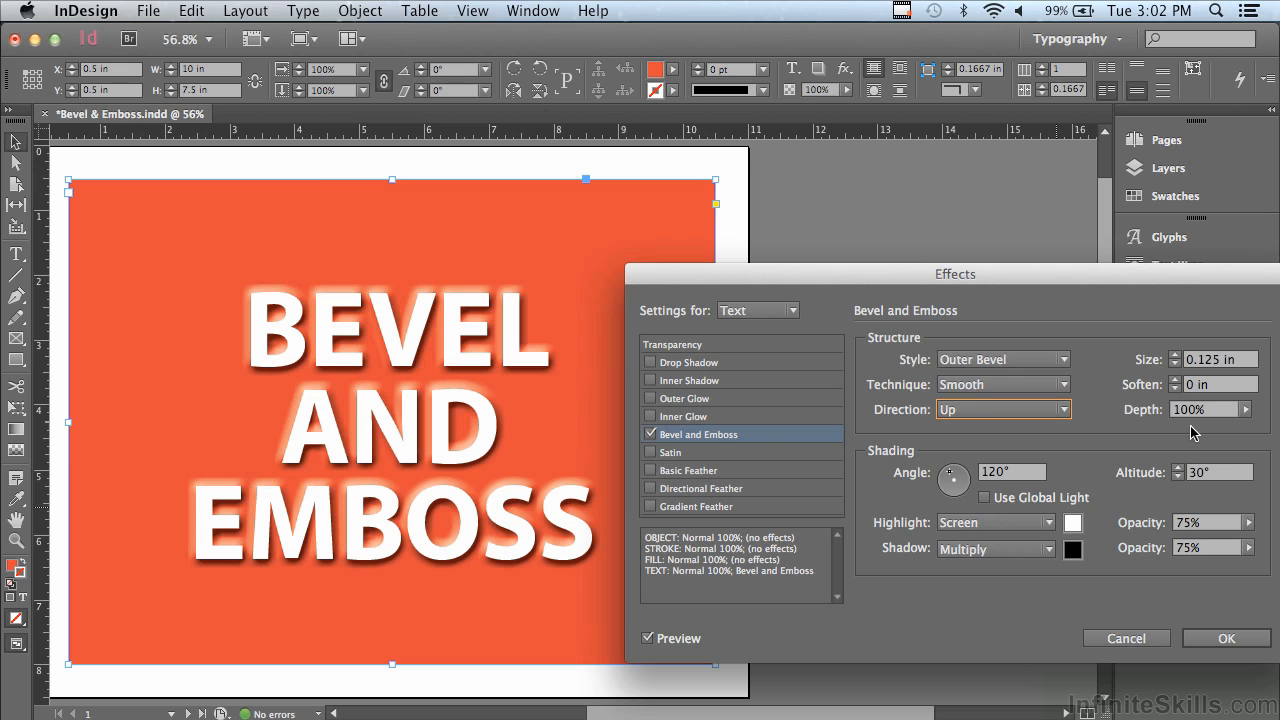
left_click(1245, 409)
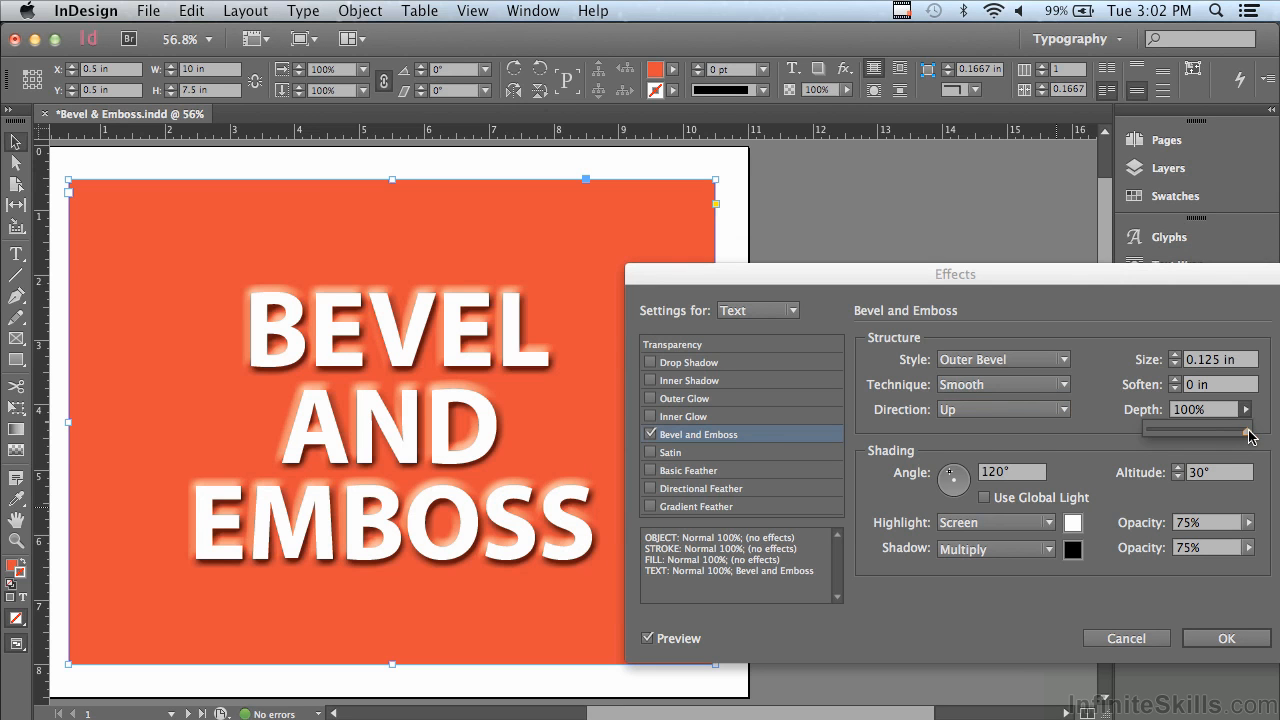
left_click_drag(1248, 434, 1278, 434)
- Set the bevel shading to a 146° angle, 9° altitude and 100% highlight opacity
left_click_drag(949, 477, 952, 481)
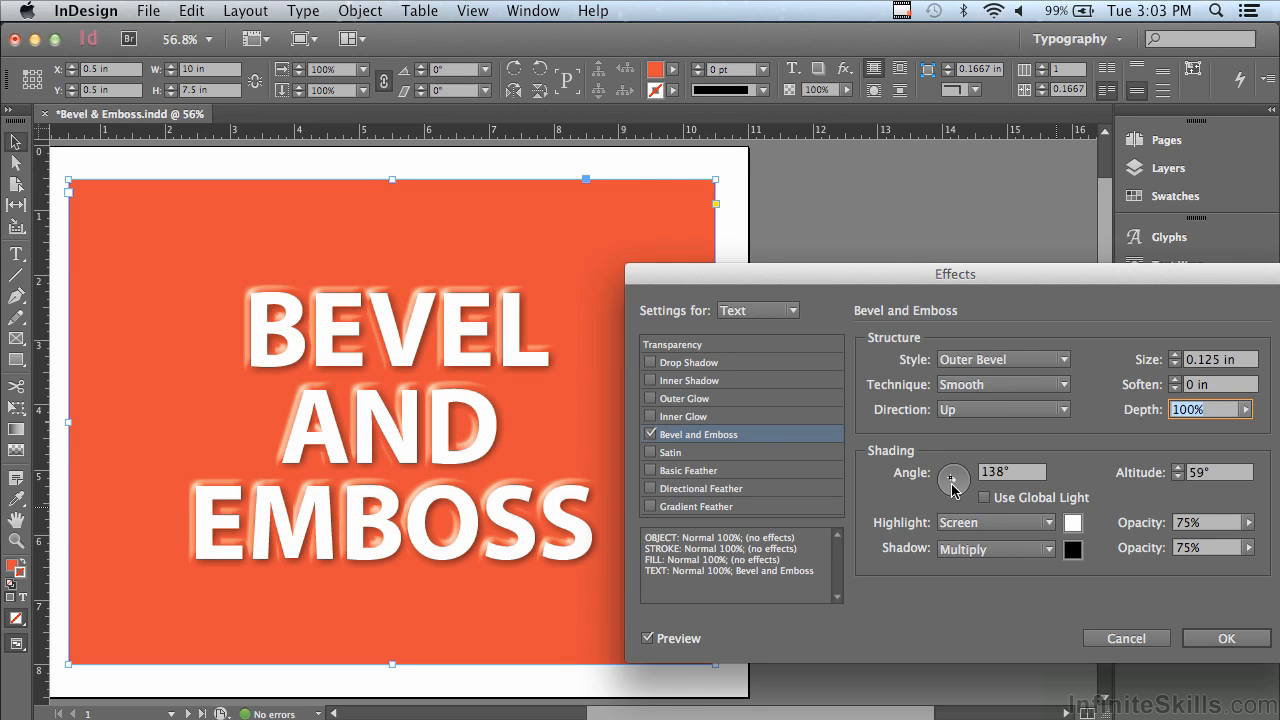
left_click_drag(951, 482, 937, 476)
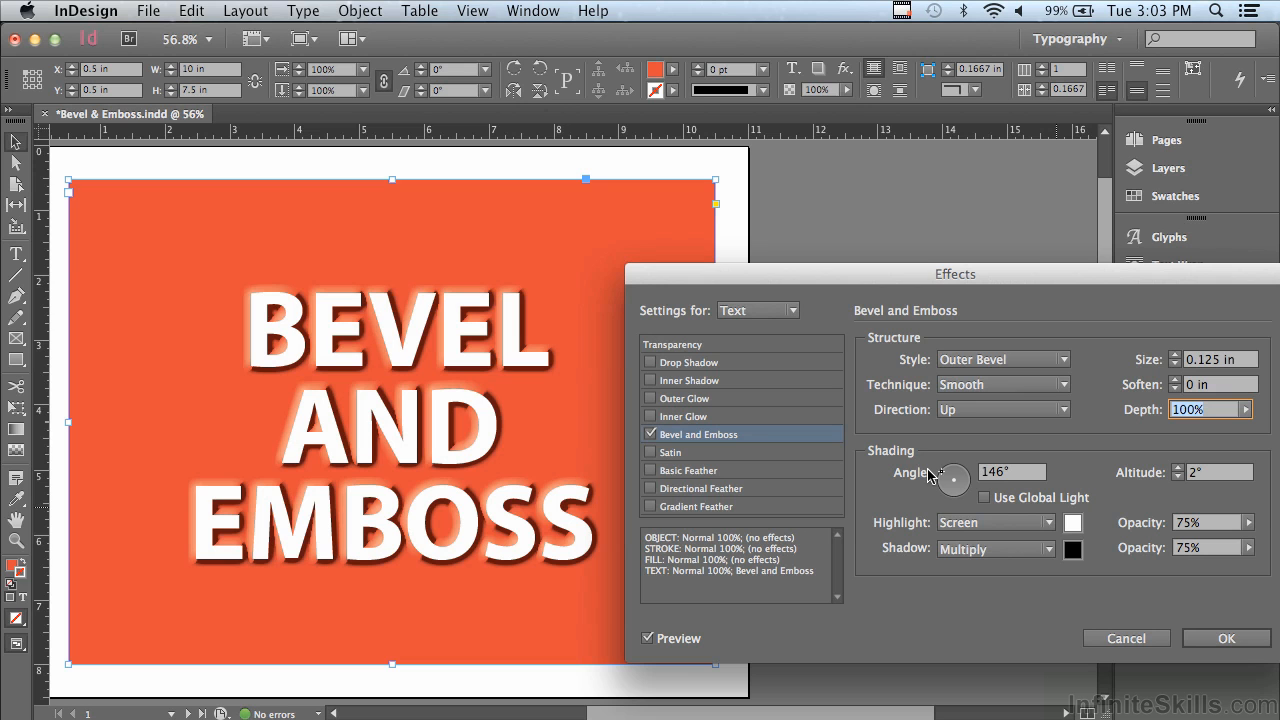
left_click(1178, 467)
left_click(1178, 467)
left_click(1178, 467)
left_click(1178, 467)
left_click(1179, 467)
left_click(1247, 523)
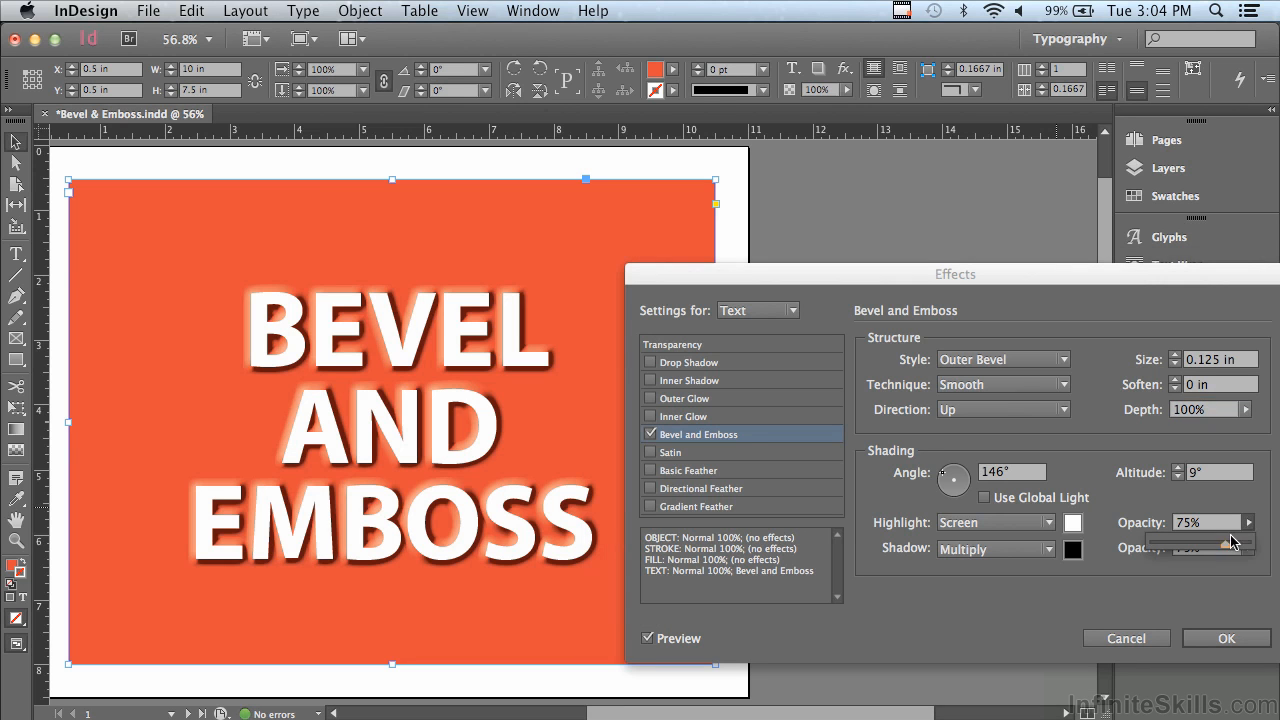
left_click_drag(1226, 545, 1256, 546)
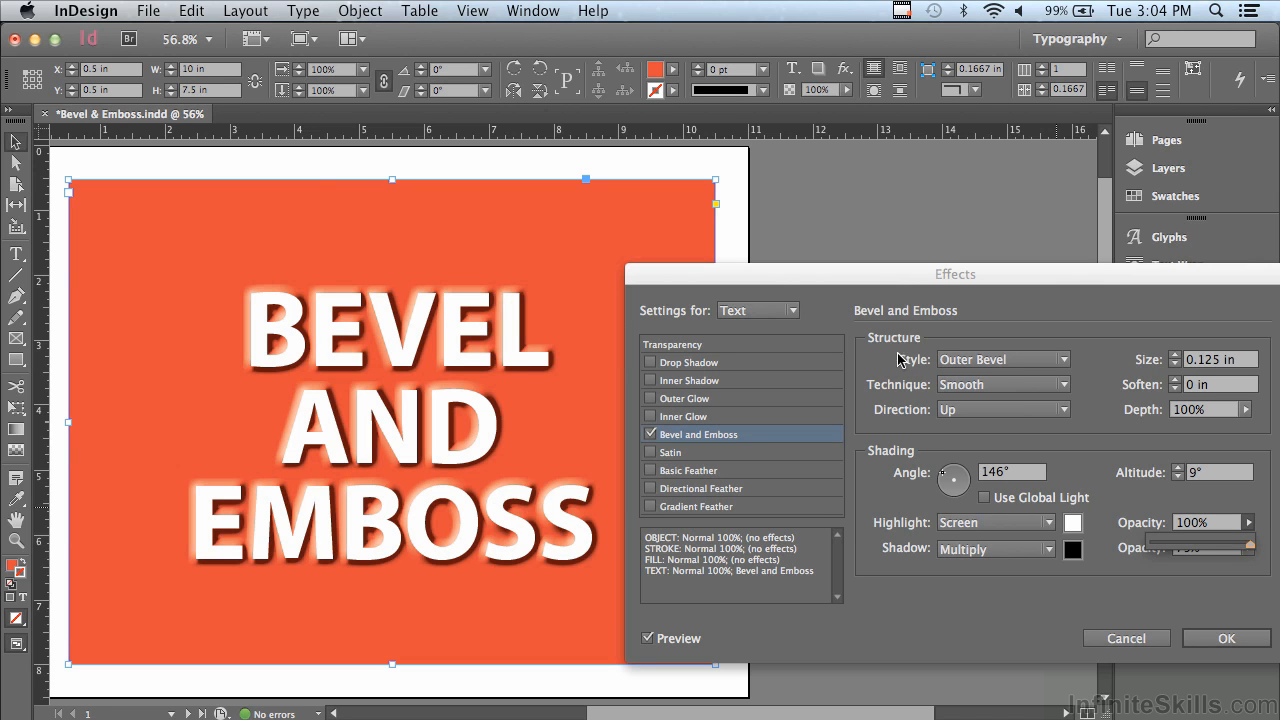
- Try the Inner Bevel and Pillow Emboss styles on the text and return the style to Outer Bevel
left_click(960, 362)
left_click(968, 400)
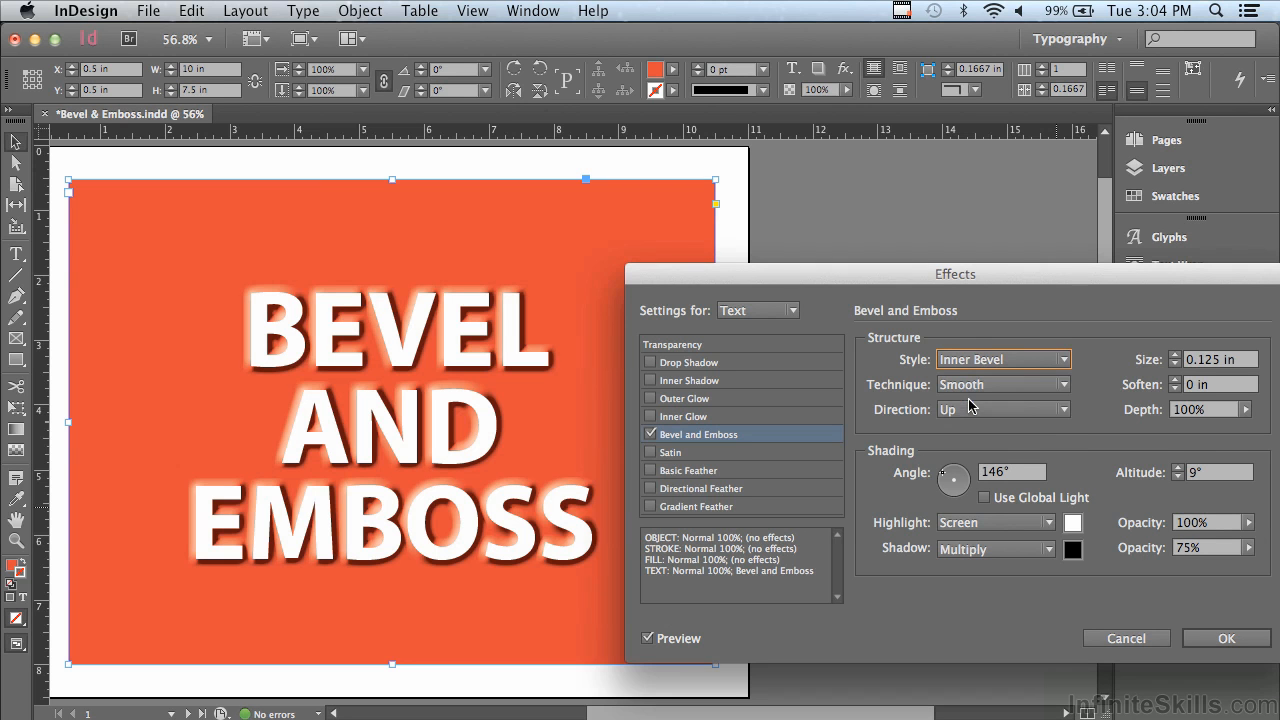
left_click(966, 366)
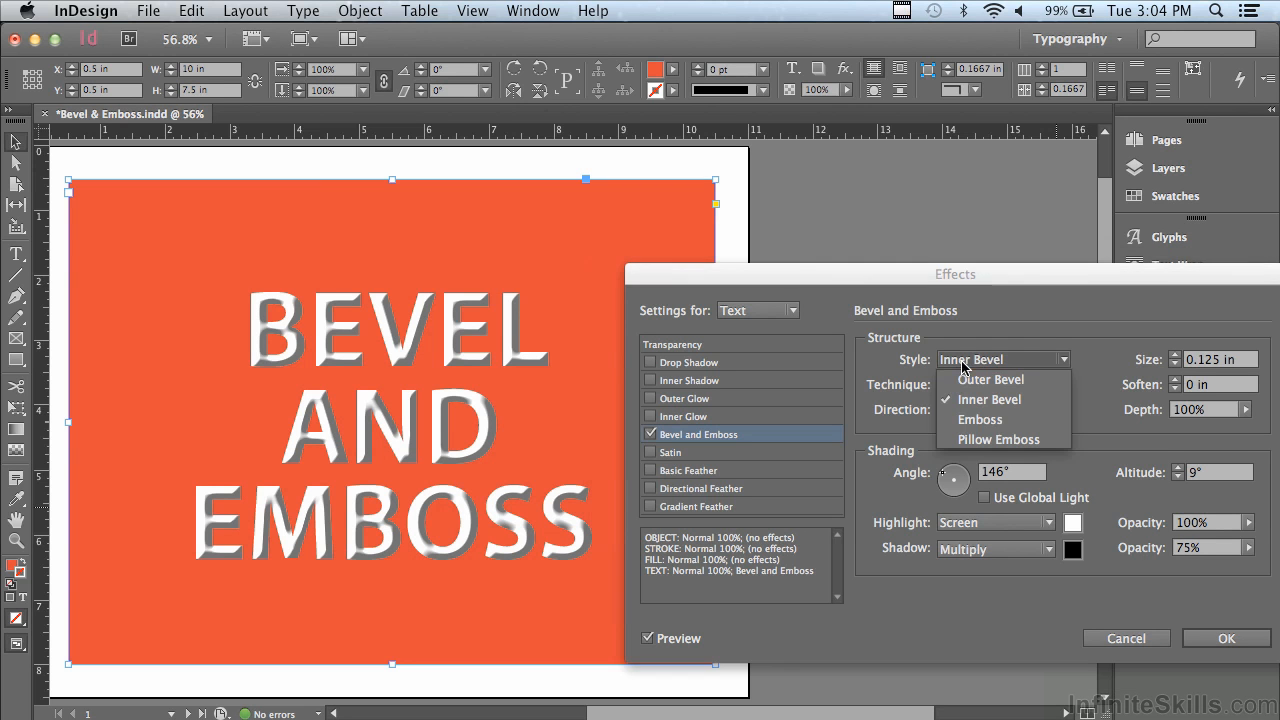
left_click(970, 440)
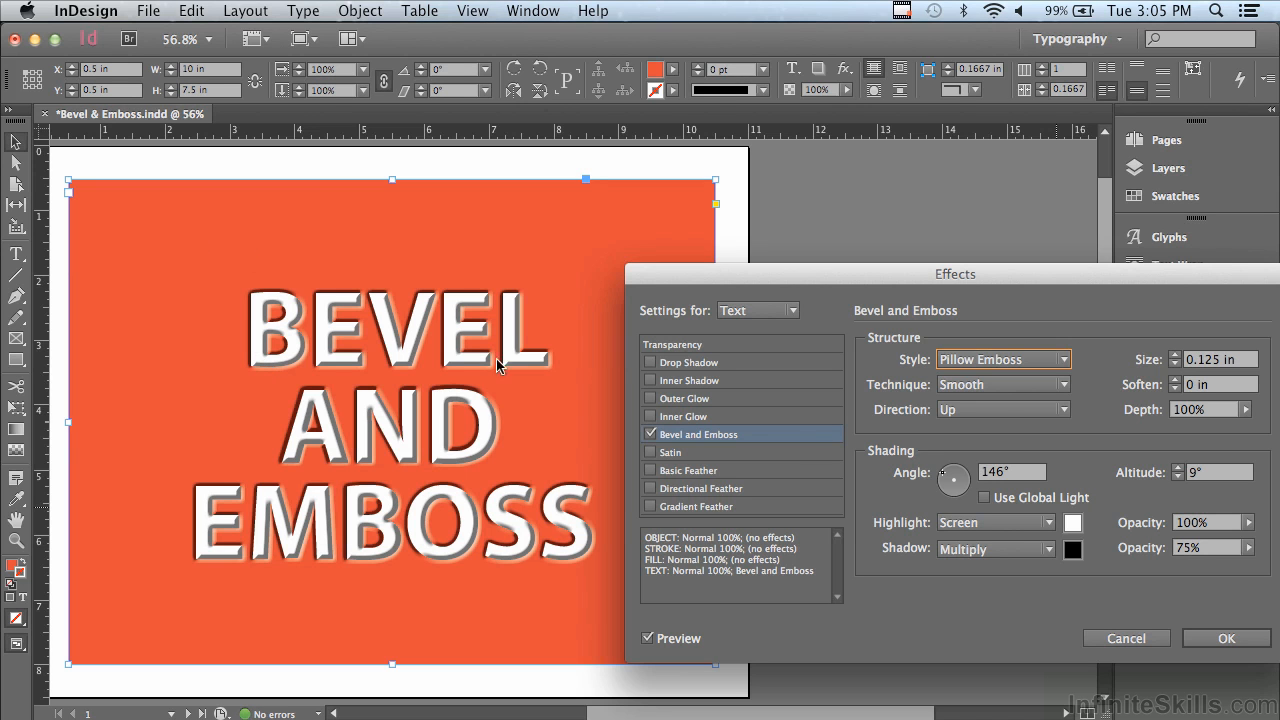
left_click(977, 361)
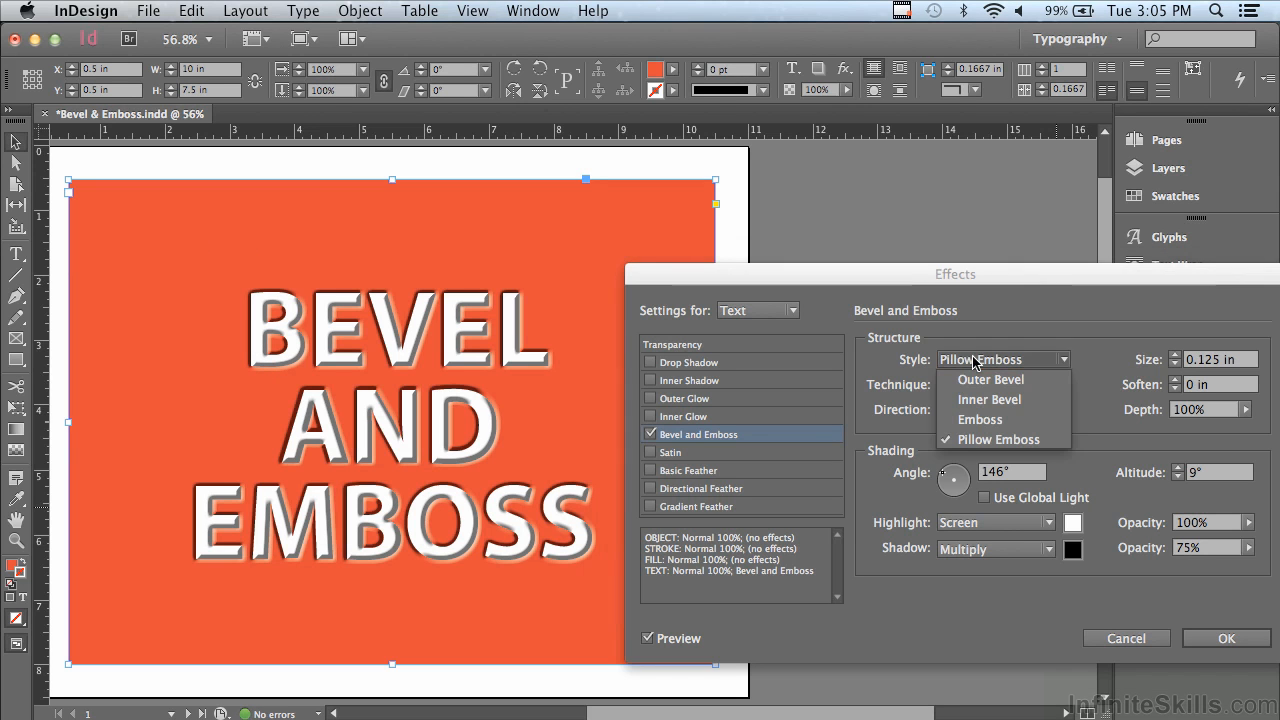
left_click(973, 382)
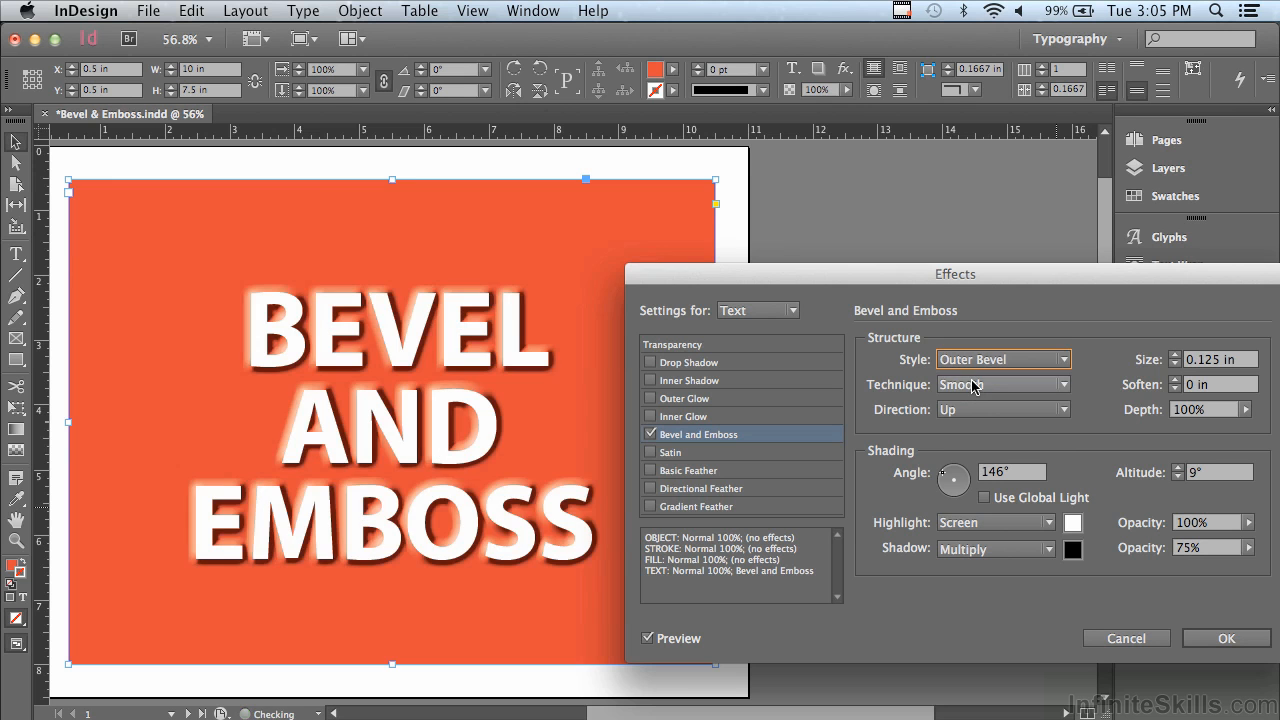
- Accept the Bevel and Emboss settings for the text and go to page 2 of the document
left_click(1197, 636)
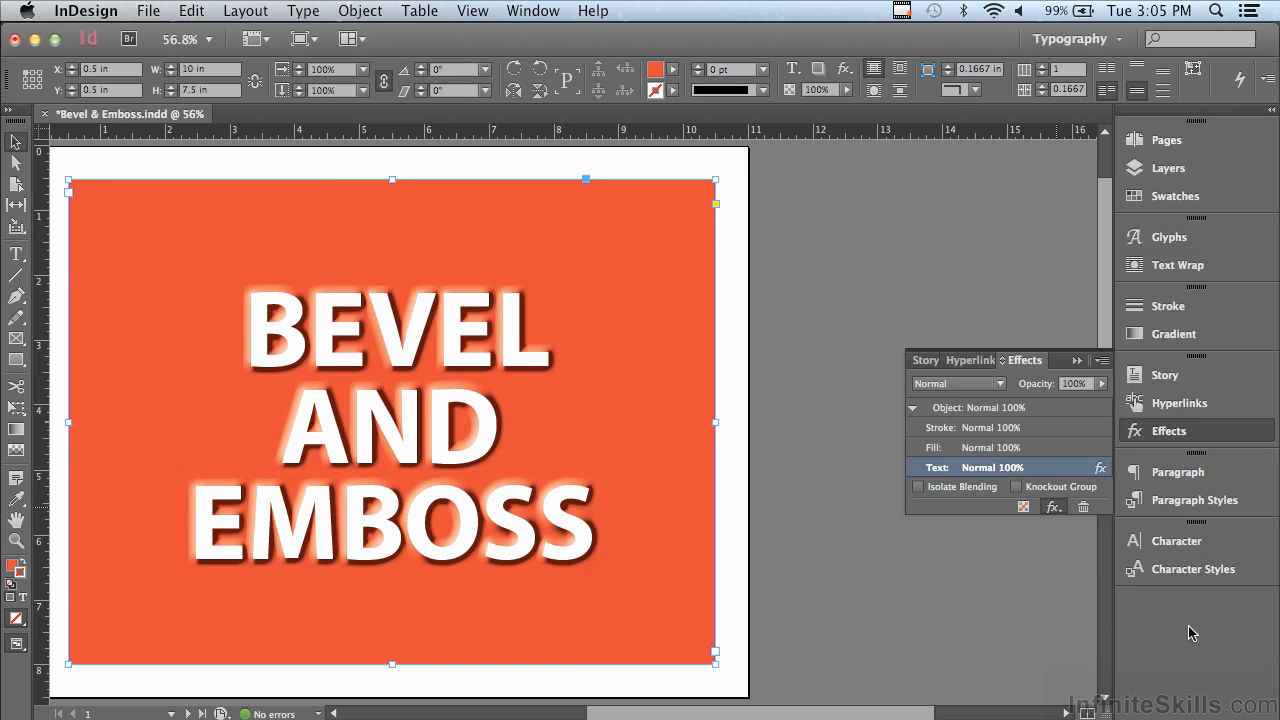
left_click_drag(1106, 272, 1082, 518)
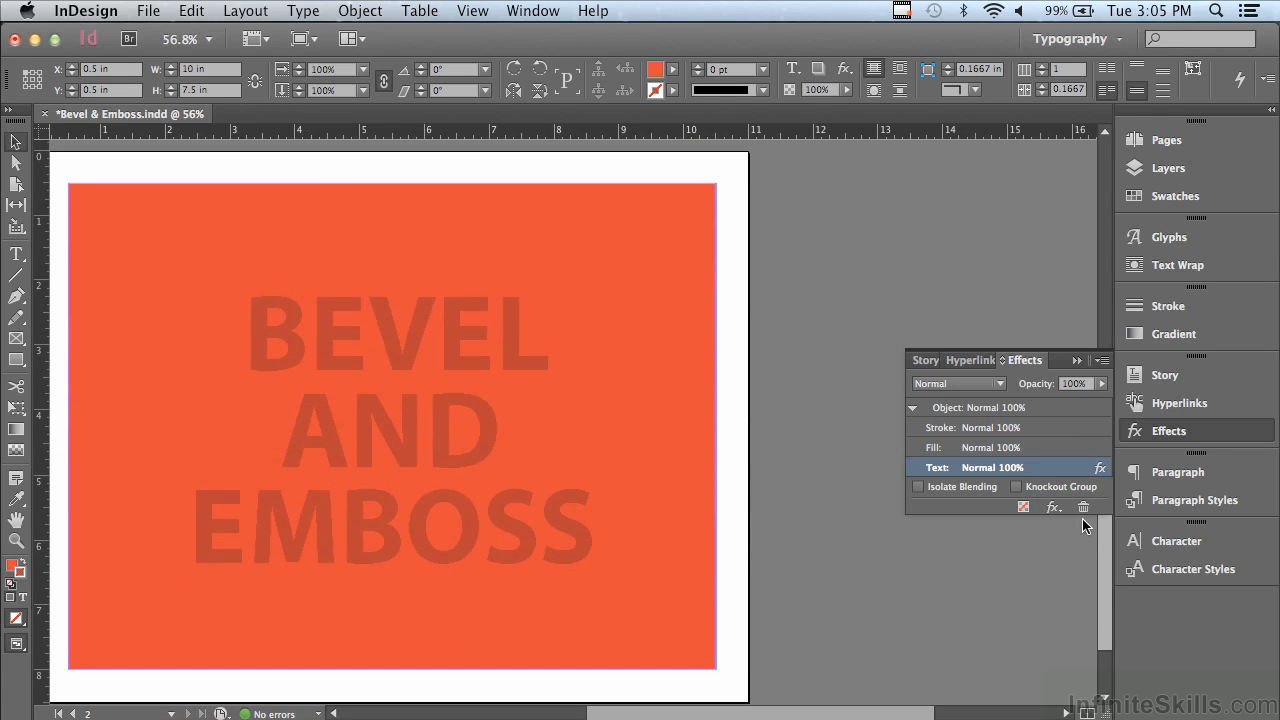
- Add a Bevel and Emboss effect to only the text of the orange frame on page 2
left_click(255, 251)
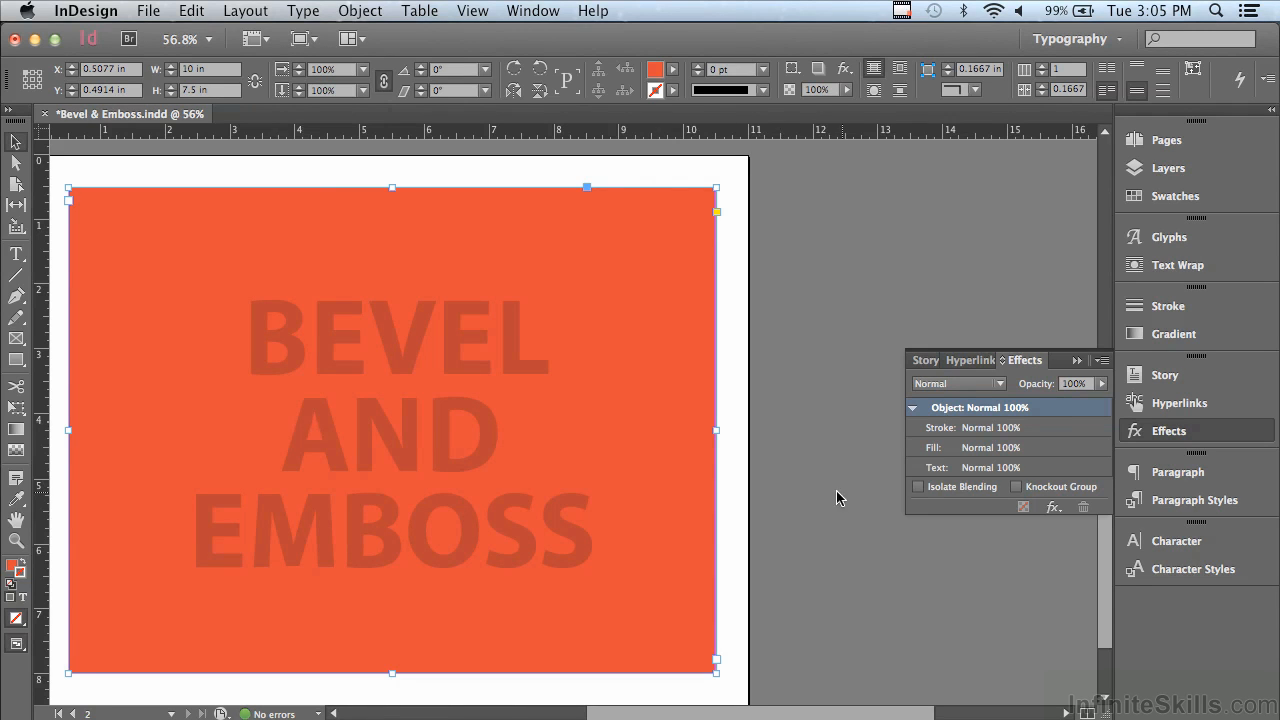
left_click(966, 470)
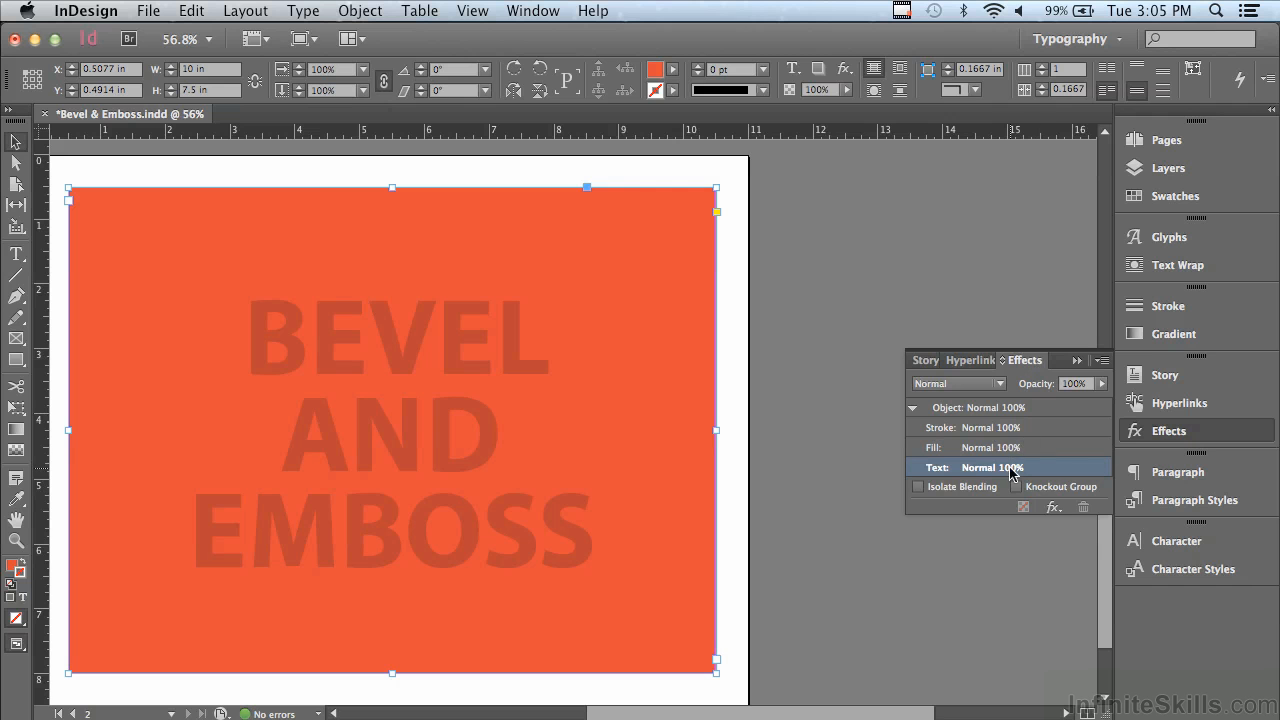
left_click(1053, 508)
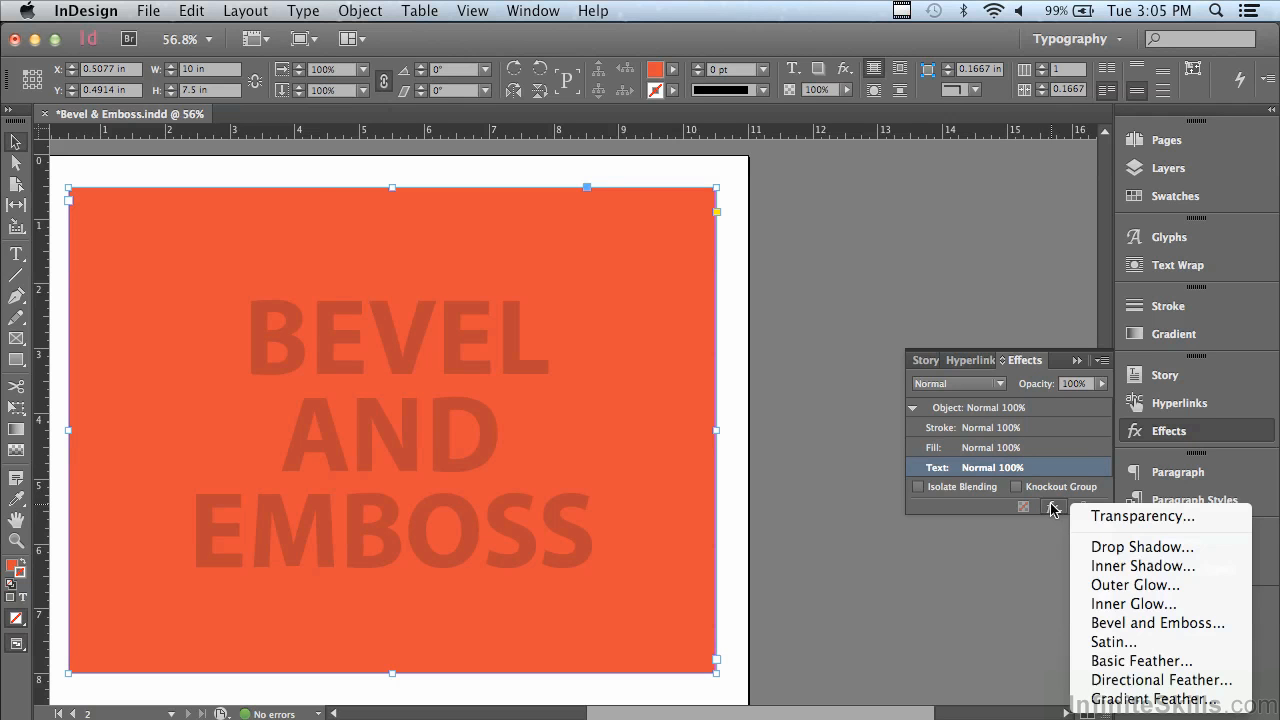
left_click(1088, 624)
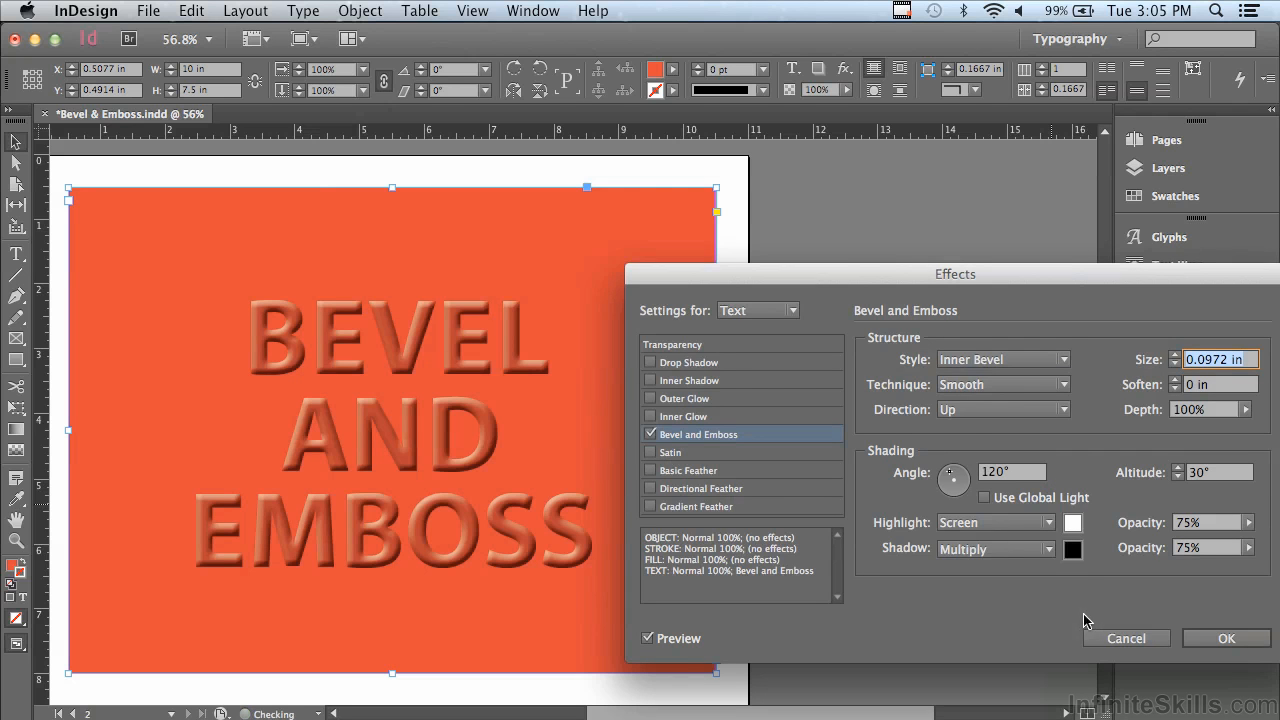
- Set the text effect's style to Emboss with the direction Down, and accept the effect settings
left_click(950, 363)
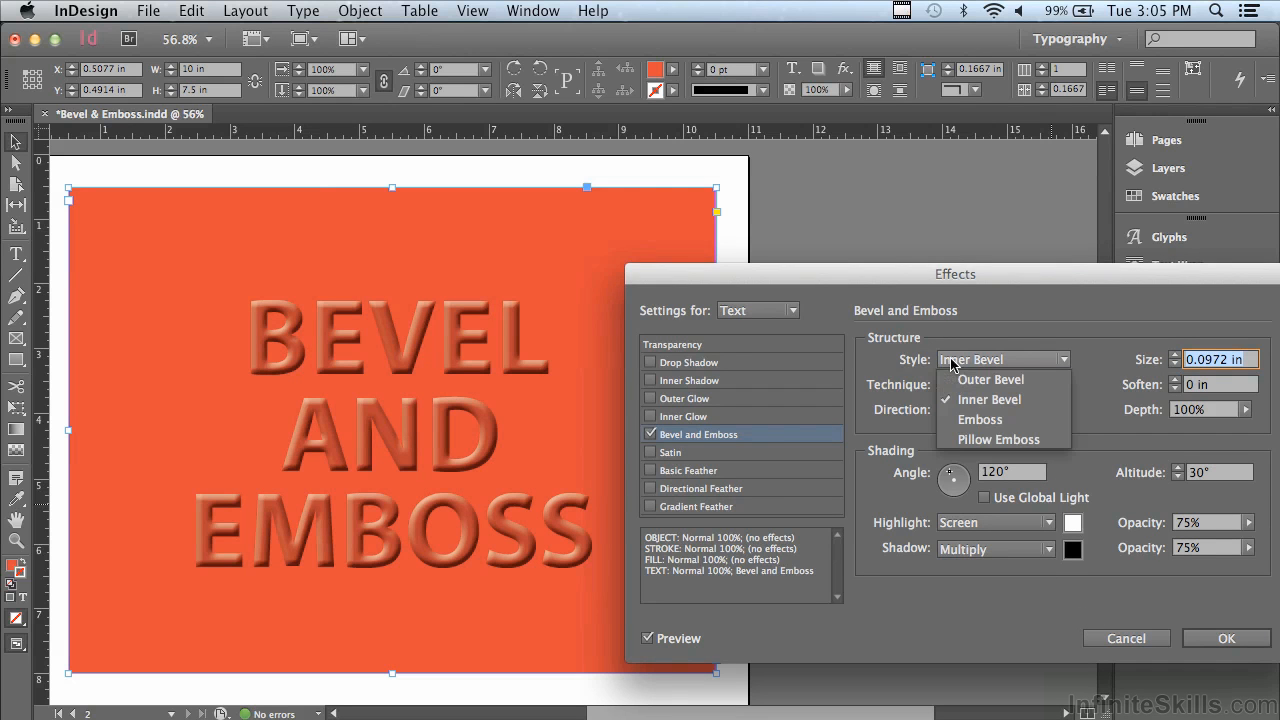
left_click(966, 420)
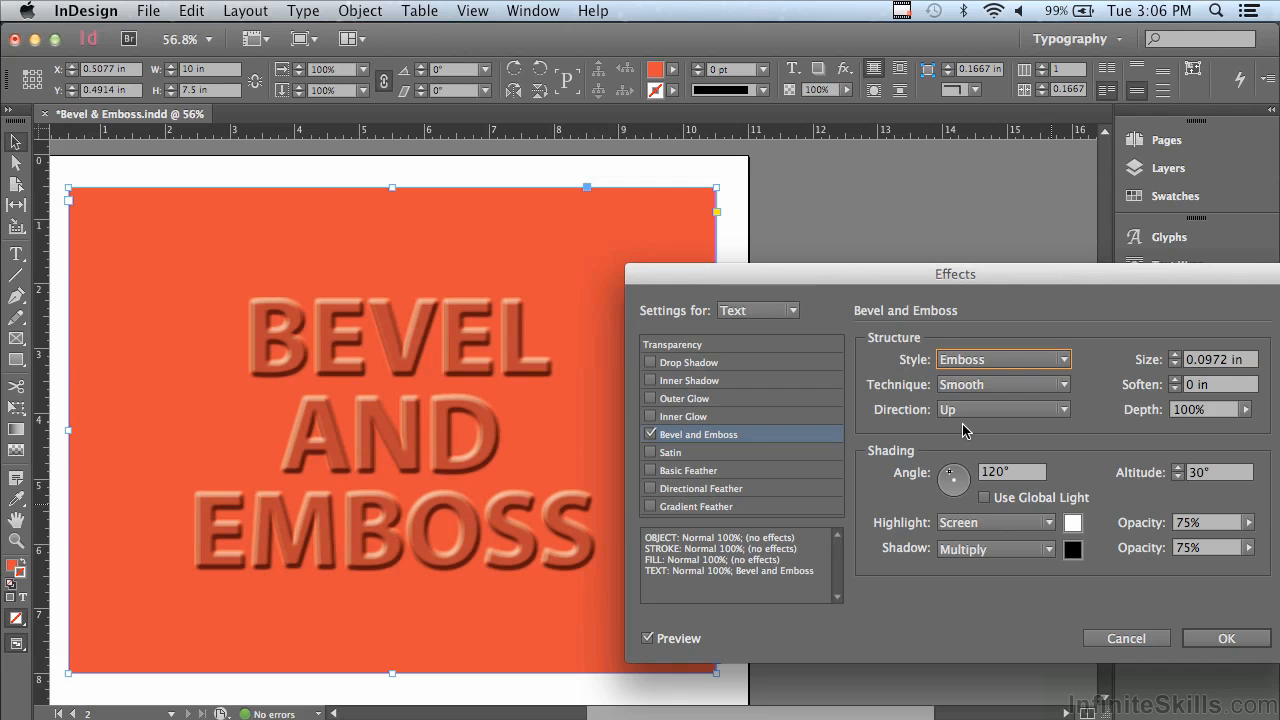
left_click(975, 411)
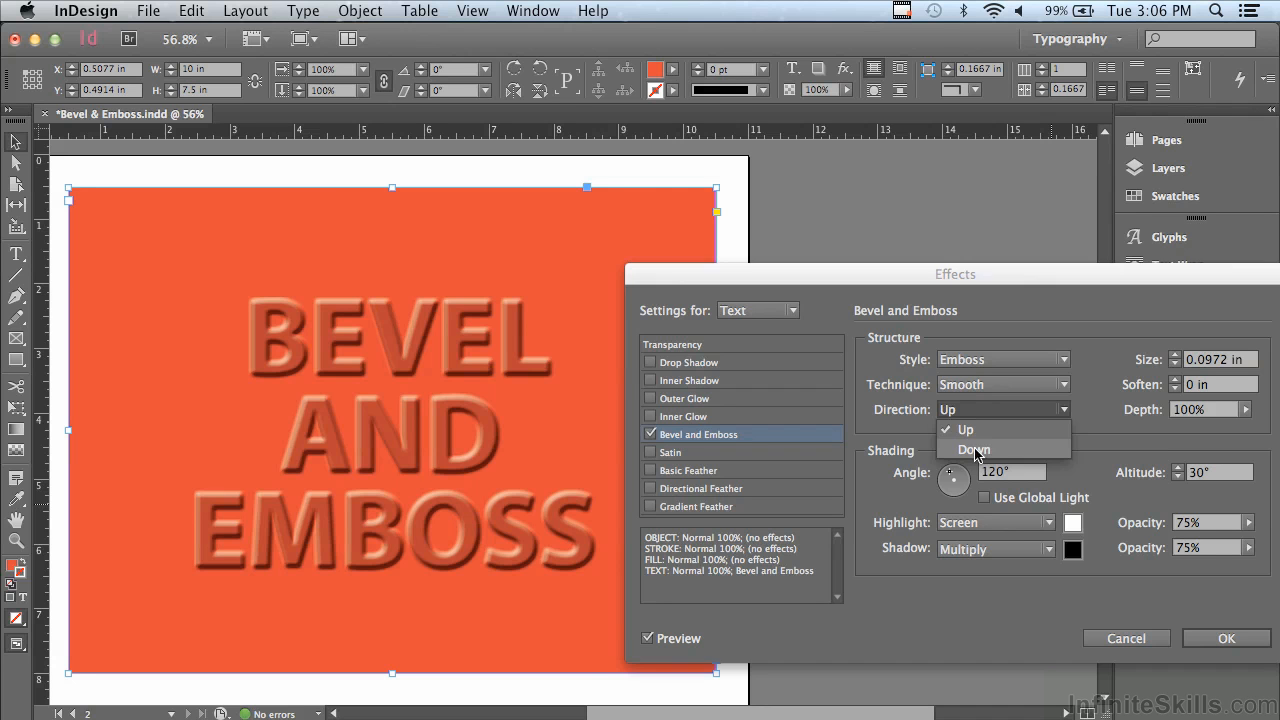
left_click(975, 450)
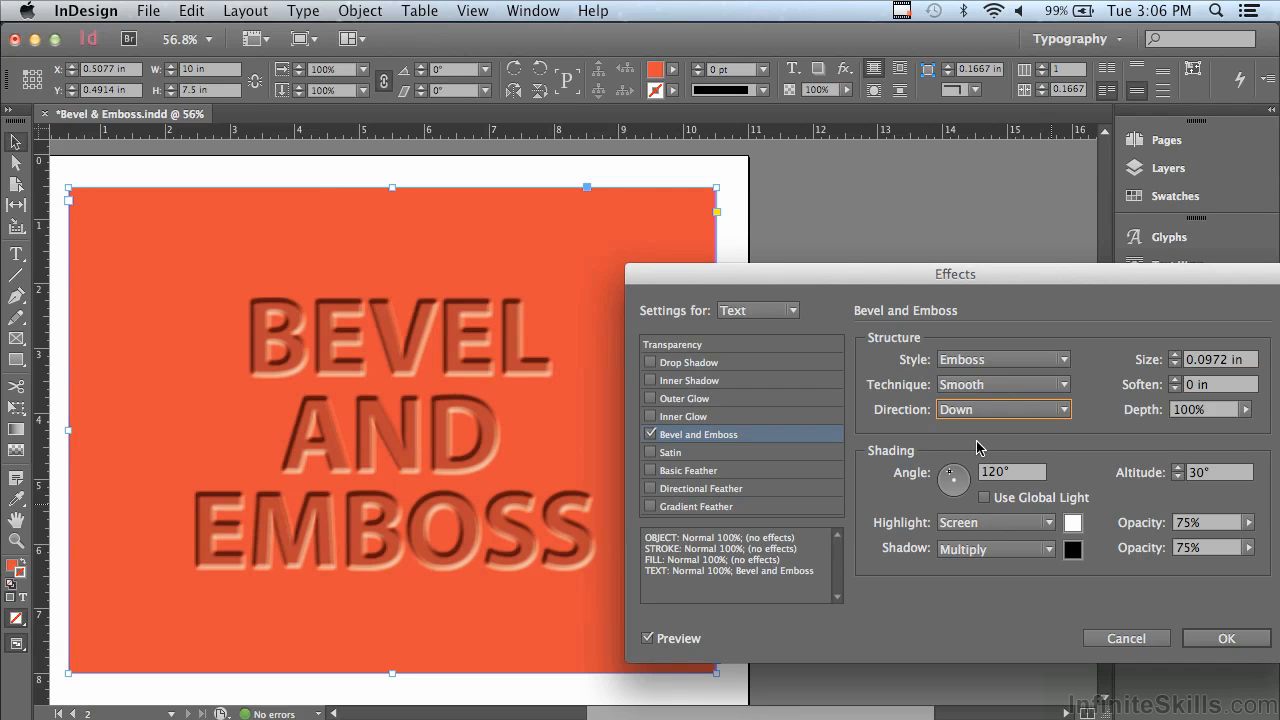
left_click(1190, 638)
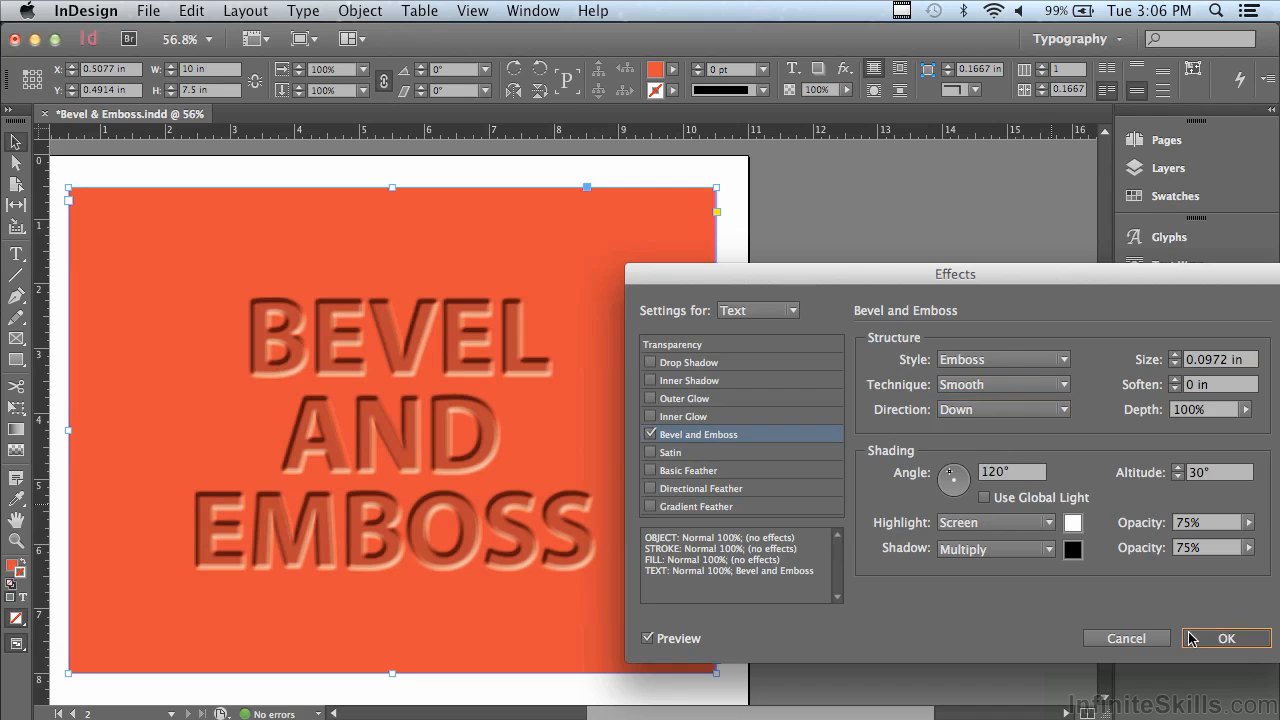